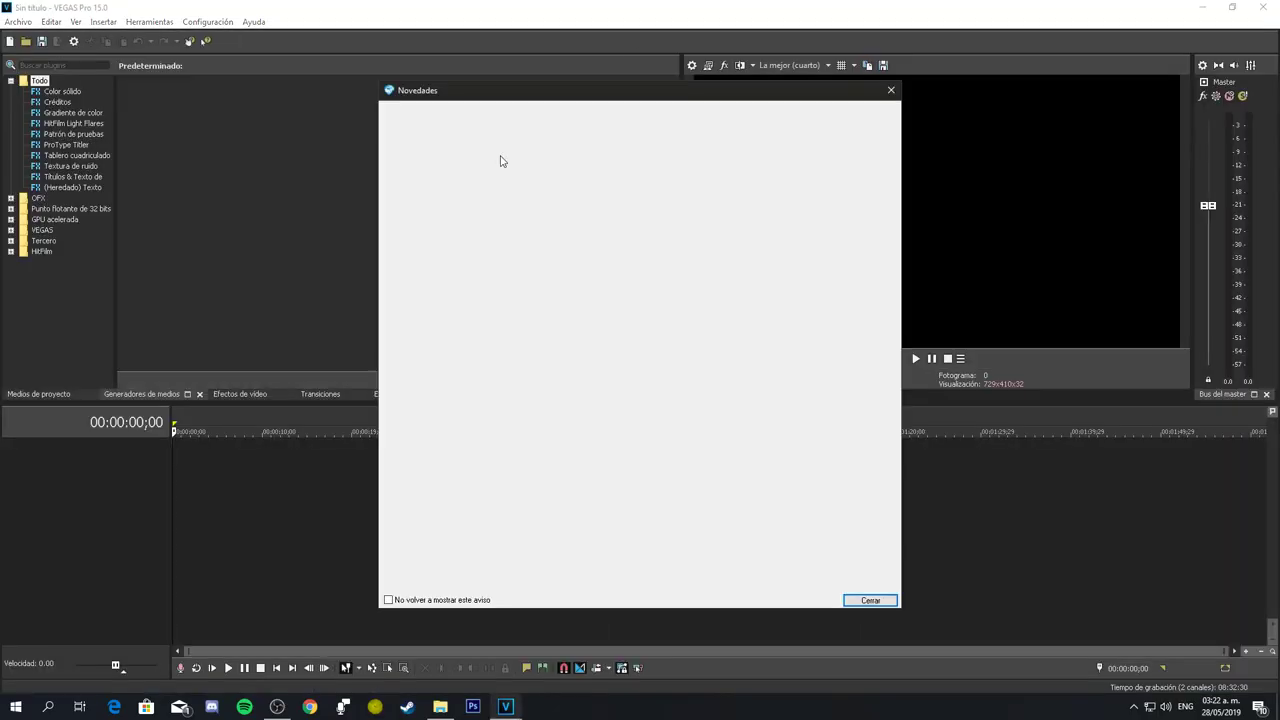
Dismiss the startup news window and add the 02:46 a.m. Escape From Tarkov MP4 from File Explorer to the start of the timeline.
left_click(890, 92)
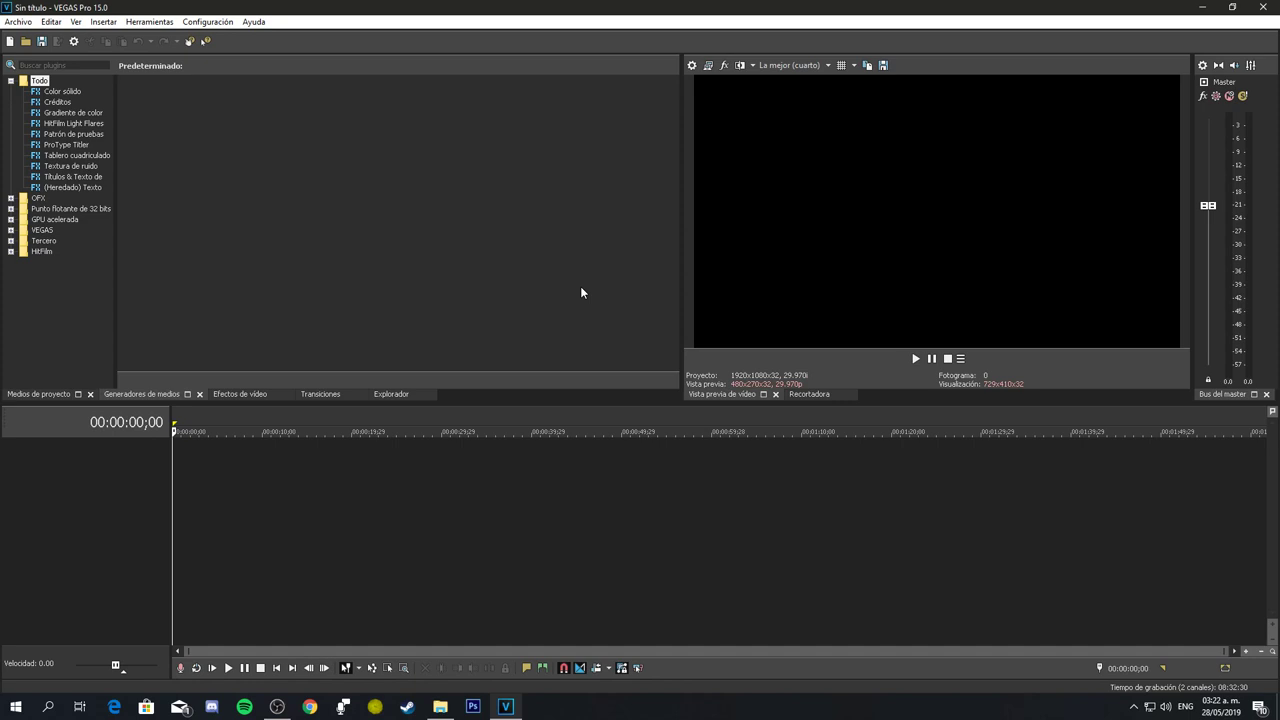
left_click(440, 706)
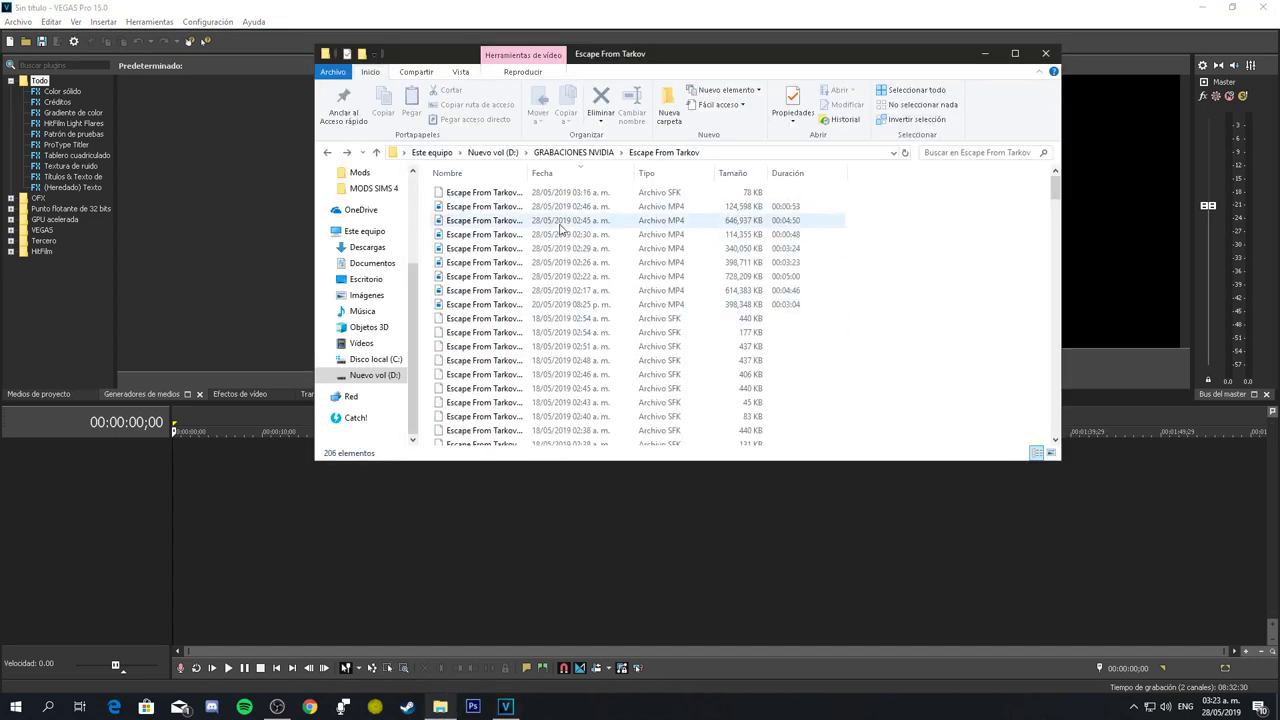
left_click(558, 221)
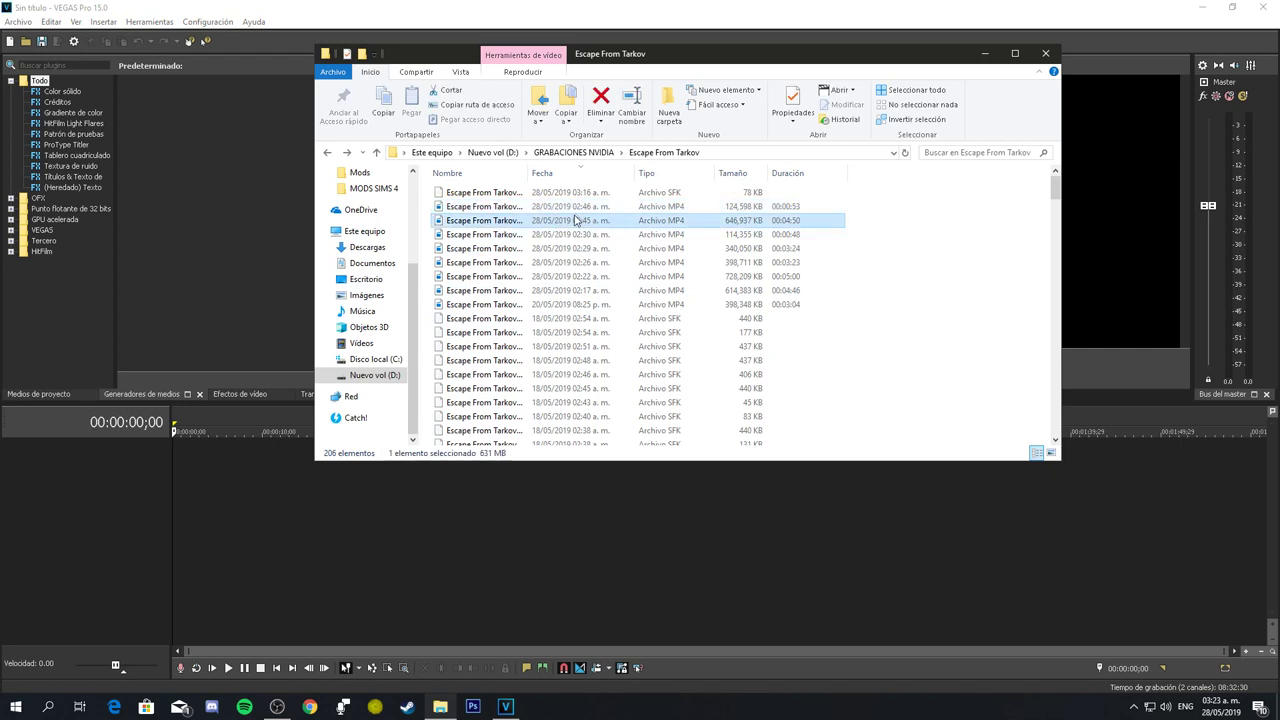
left_click(632, 212)
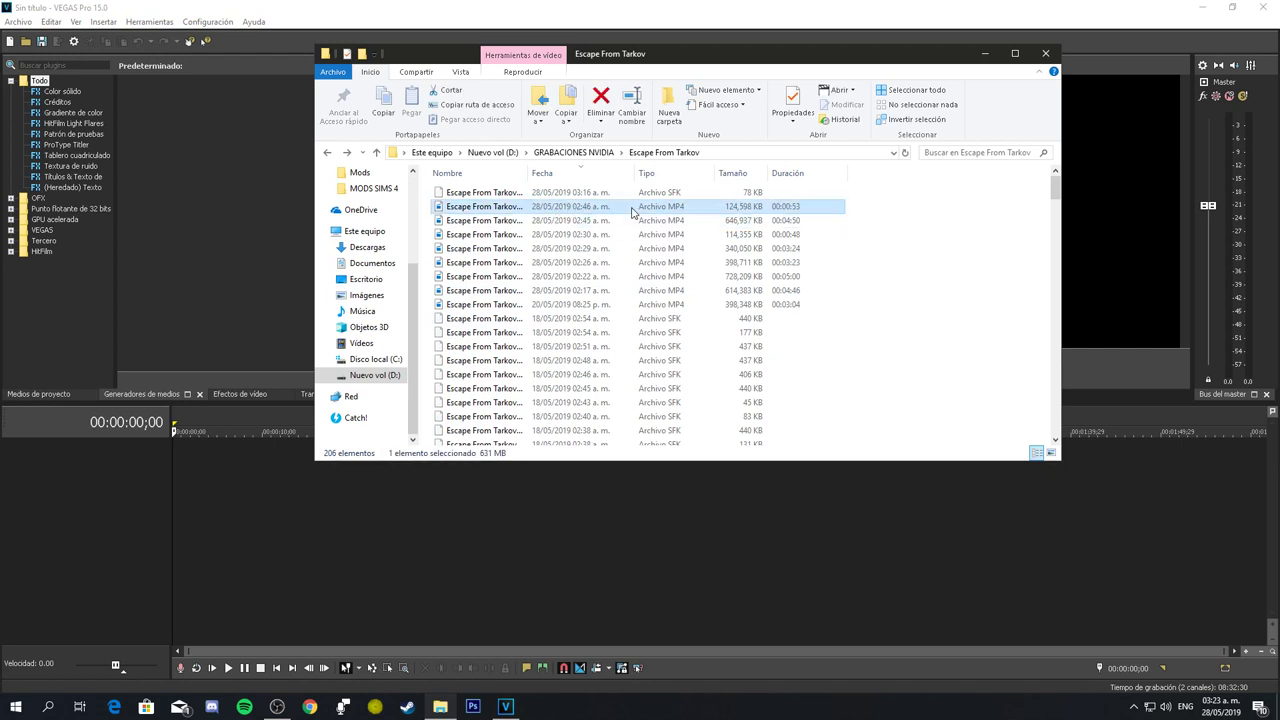
left_click_drag(630, 212, 174, 500)
left_click(985, 53)
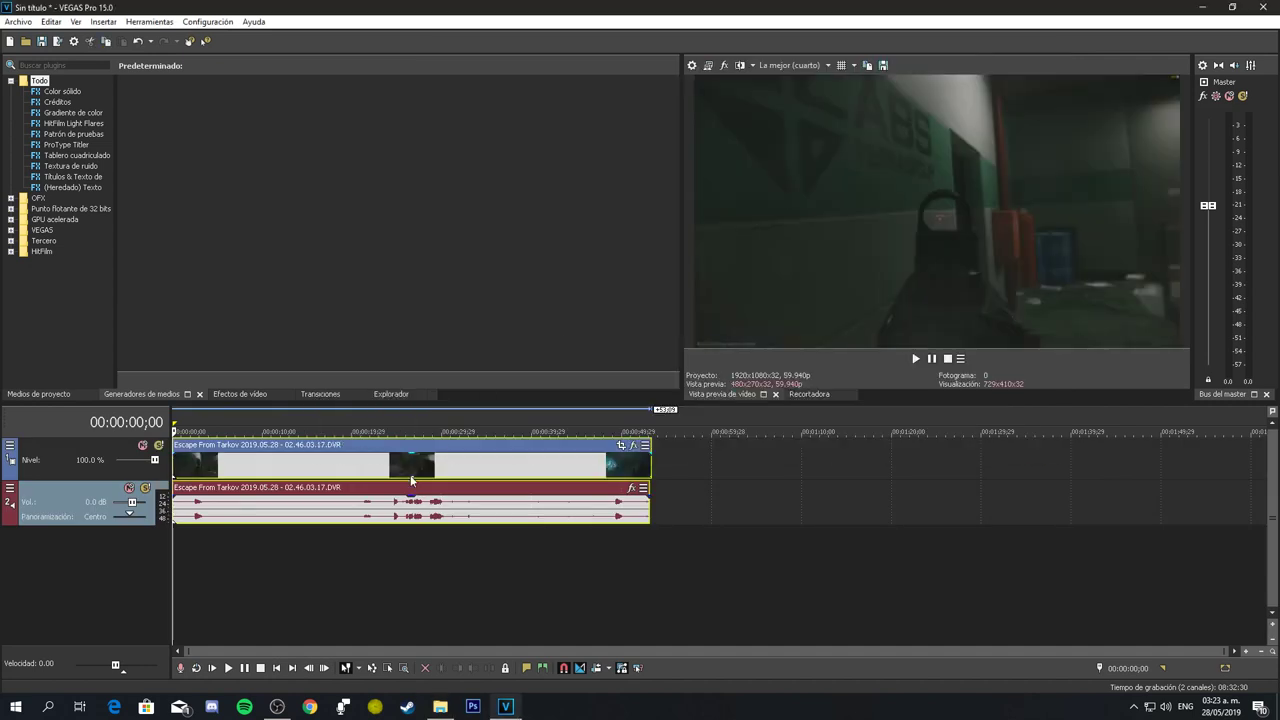
Insert an empty video track above the gameplay clip.
left_click(386, 514)
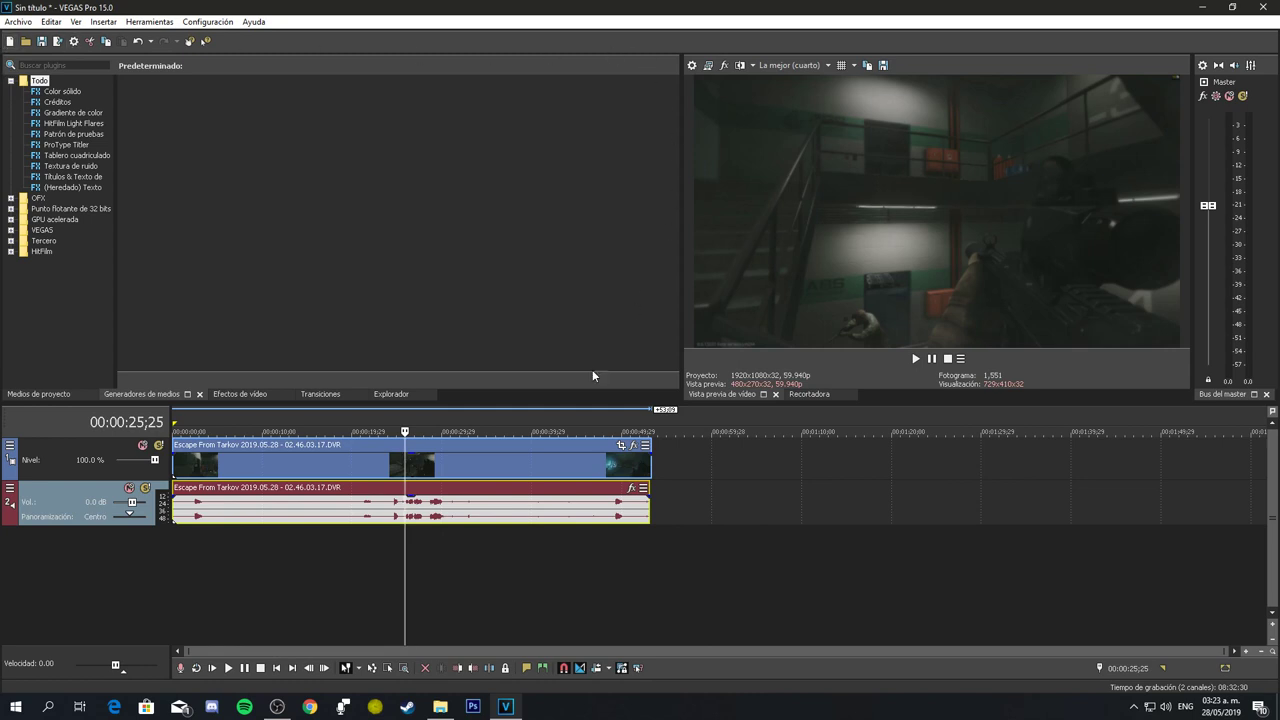
right_click(822, 453)
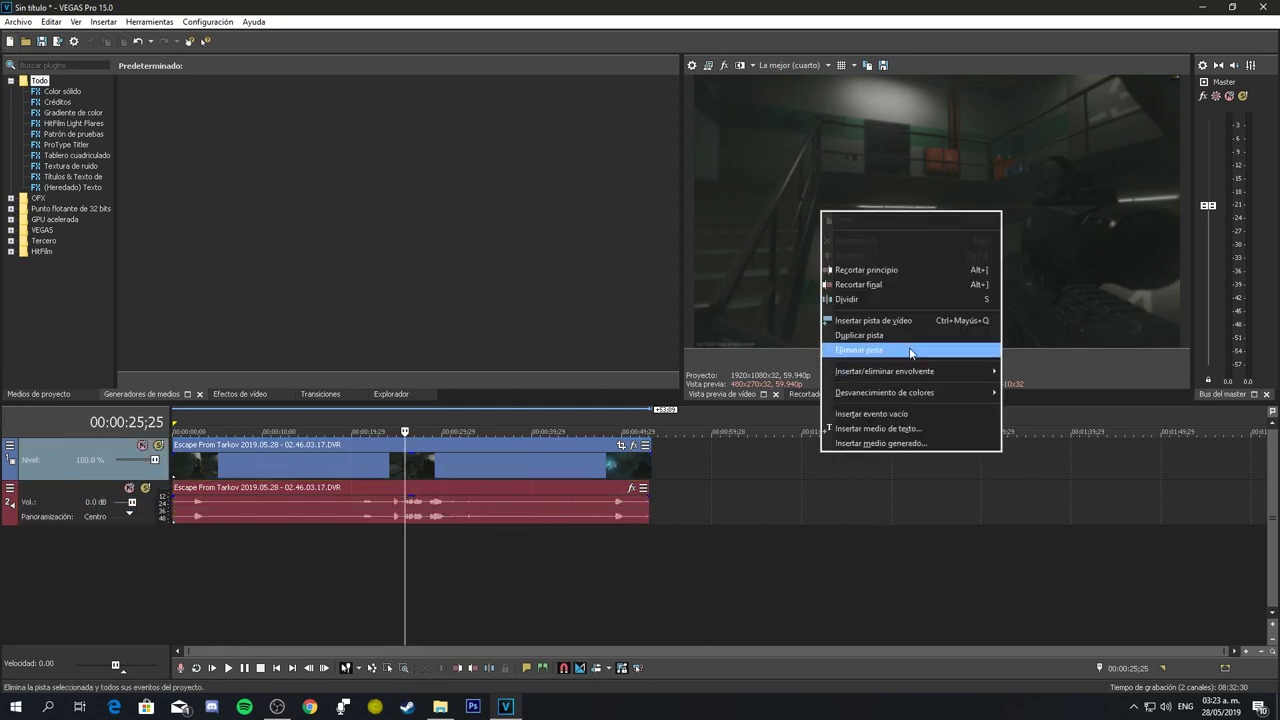
left_click(897, 323)
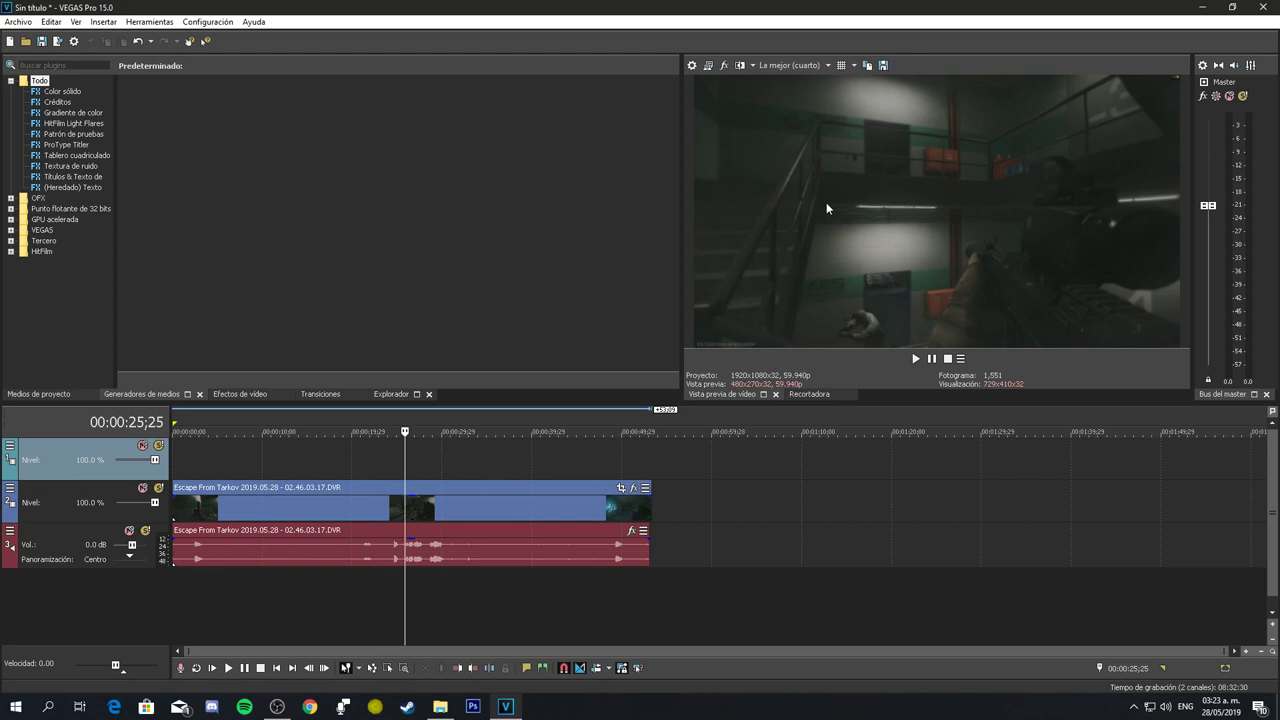
With the playhead at 00:00:25;28, open the empty track's Track Motion window, fit it beside the video preview, and close it.
left_click(404, 512)
left_click(405, 512)
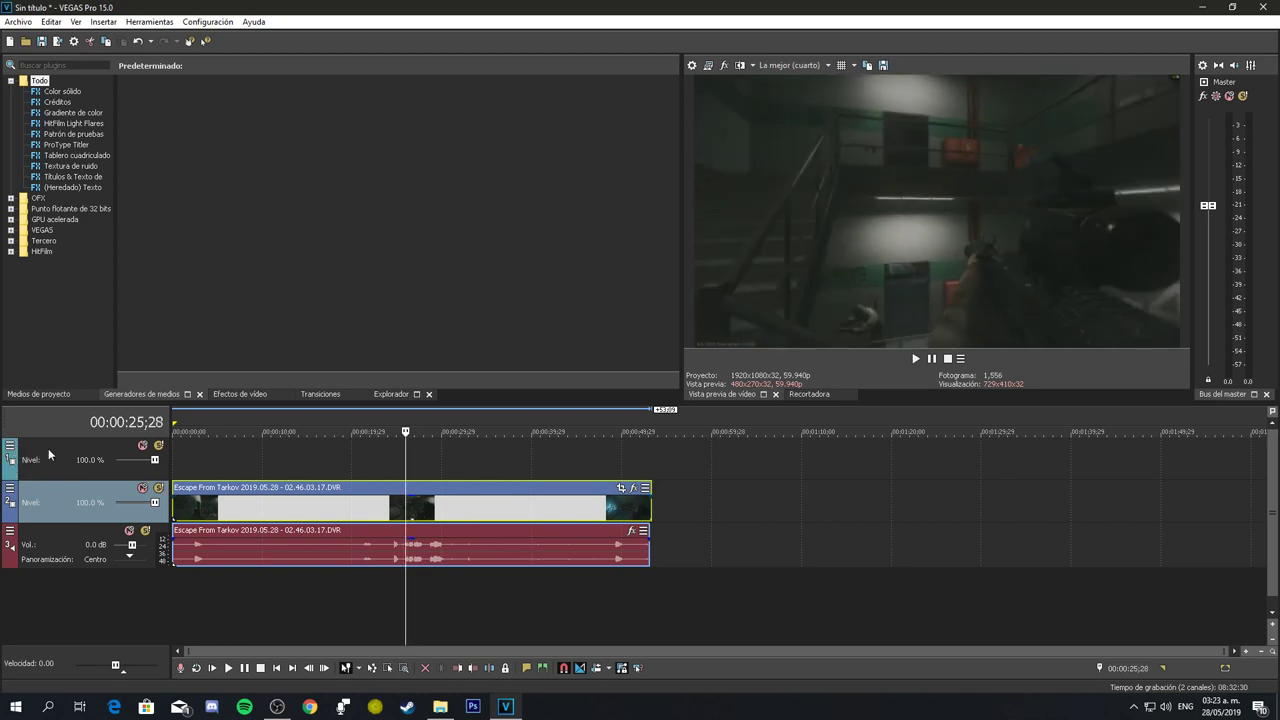
left_click(9, 447)
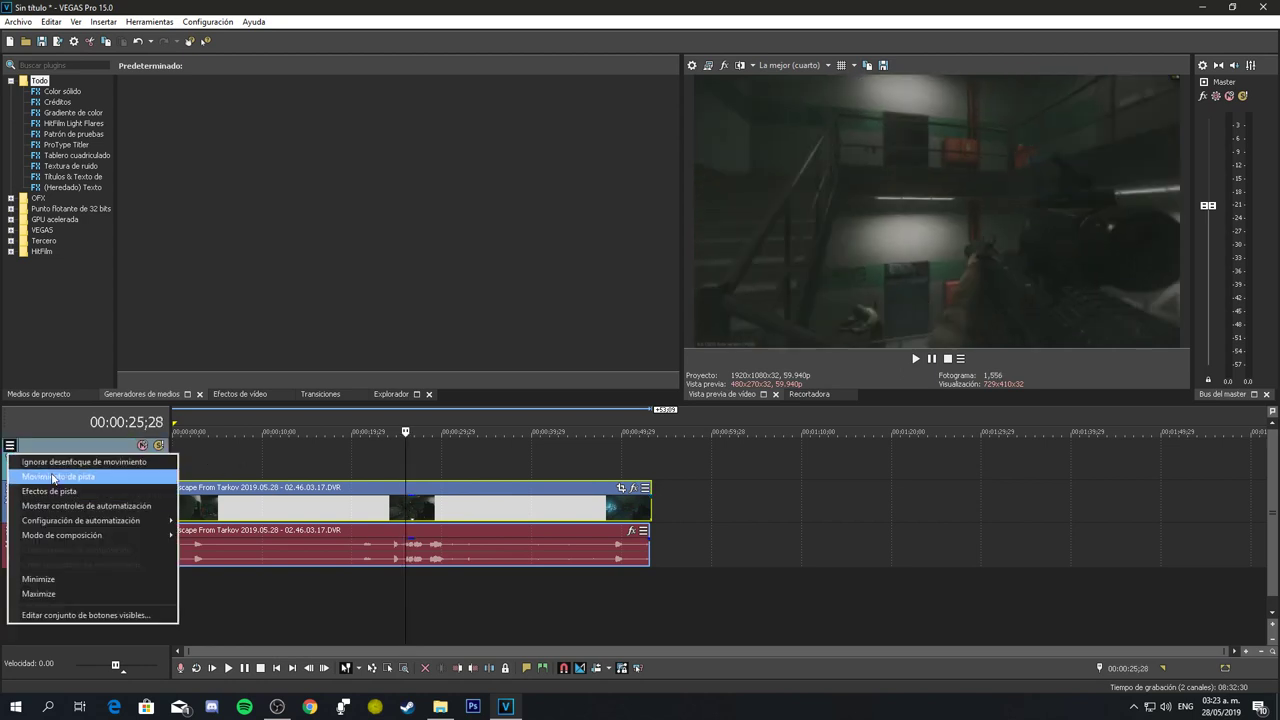
left_click(85, 476)
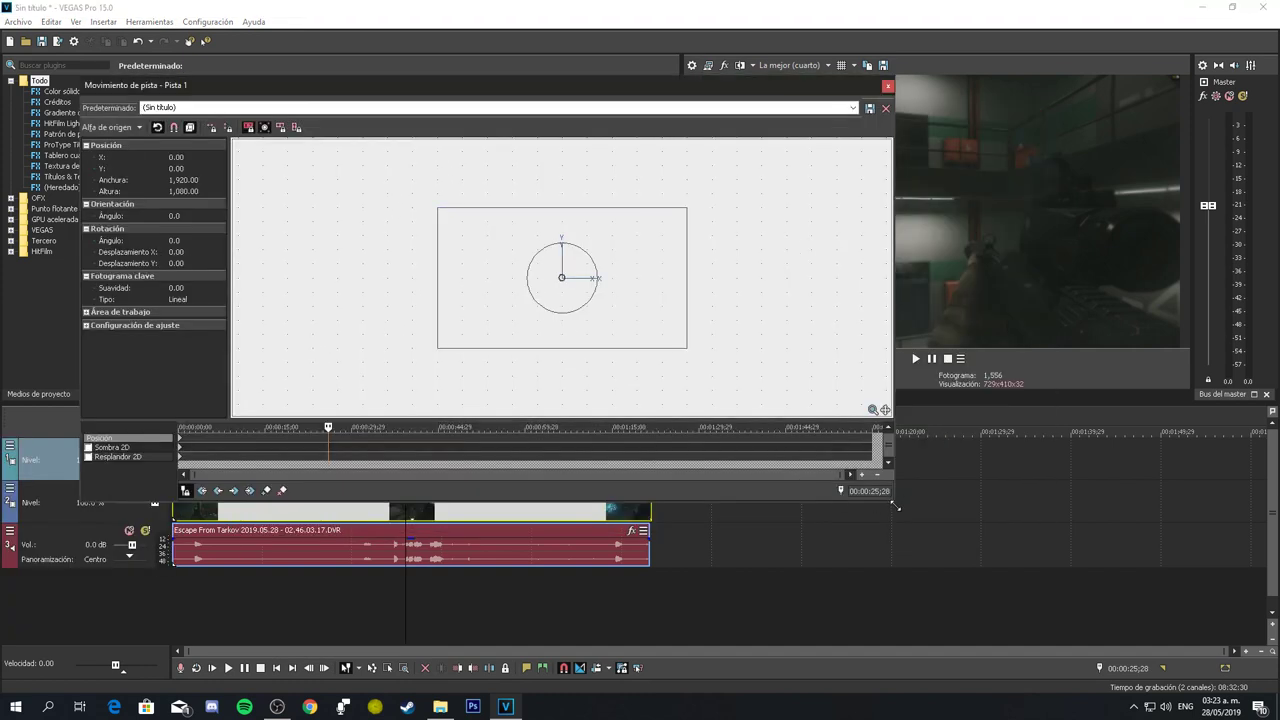
left_click_drag(892, 482, 624, 457)
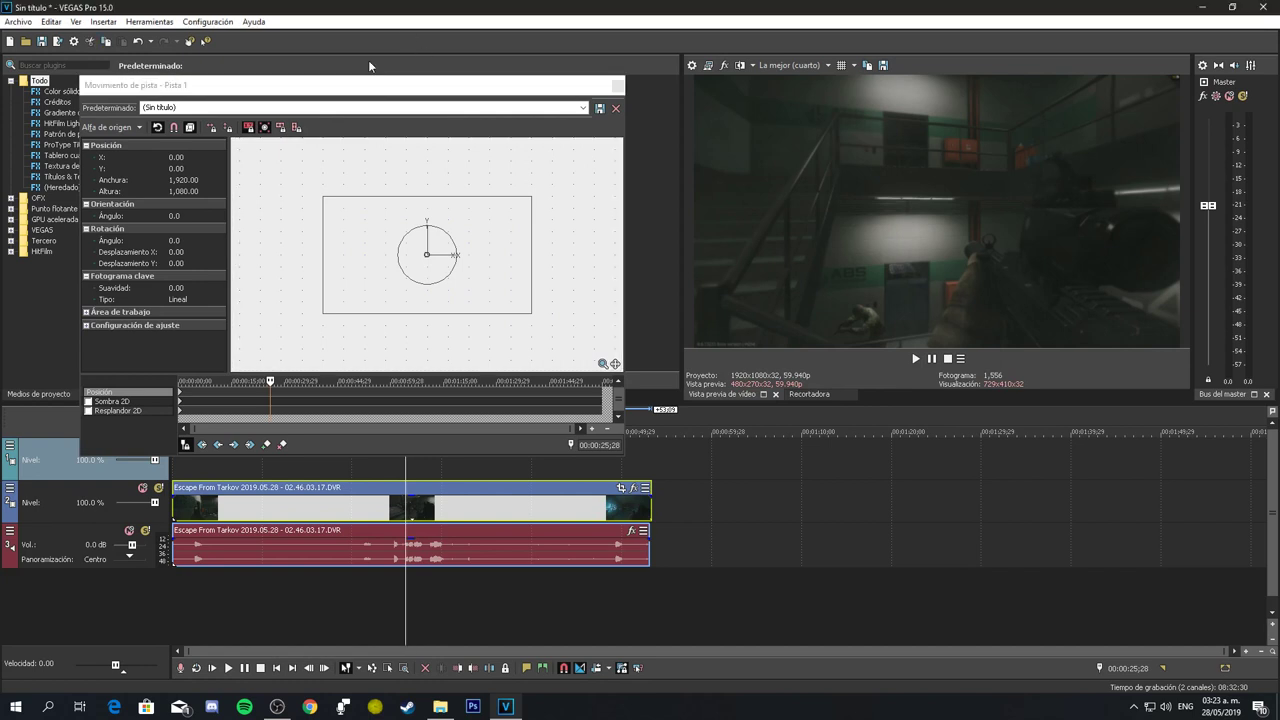
left_click_drag(540, 87, 452, 9)
left_click_drag(534, 384, 680, 403)
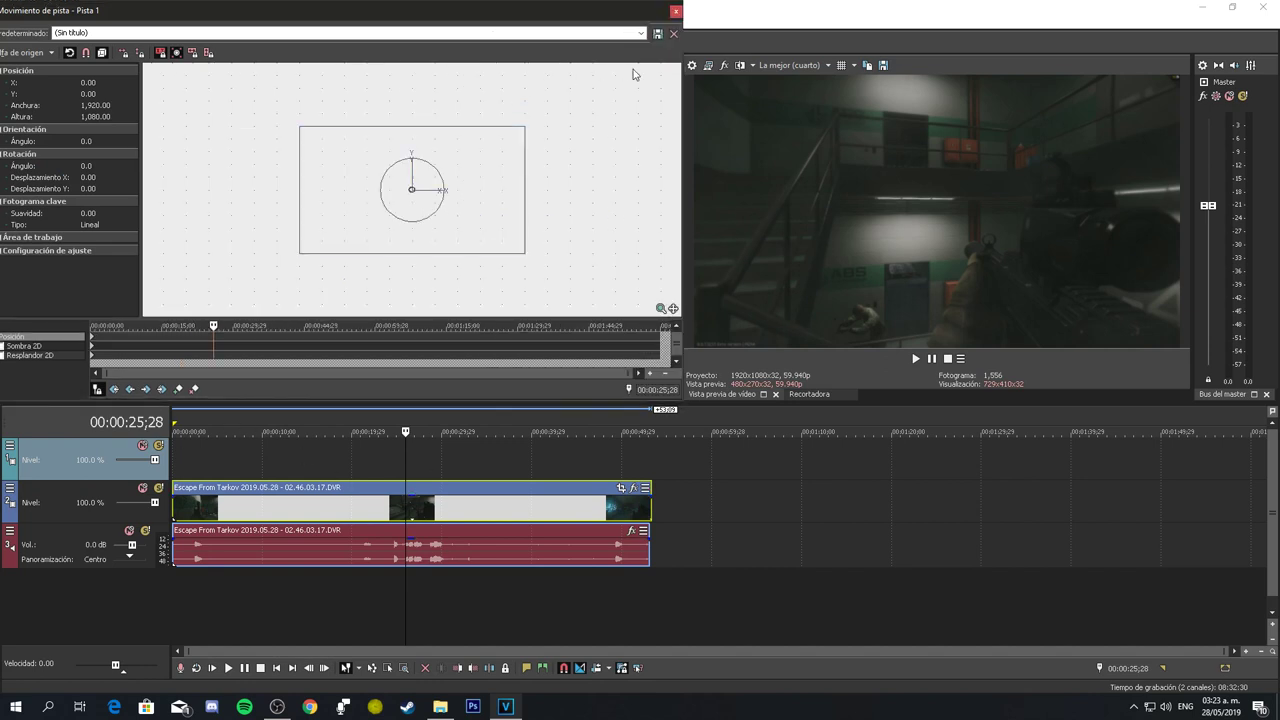
left_click(675, 11)
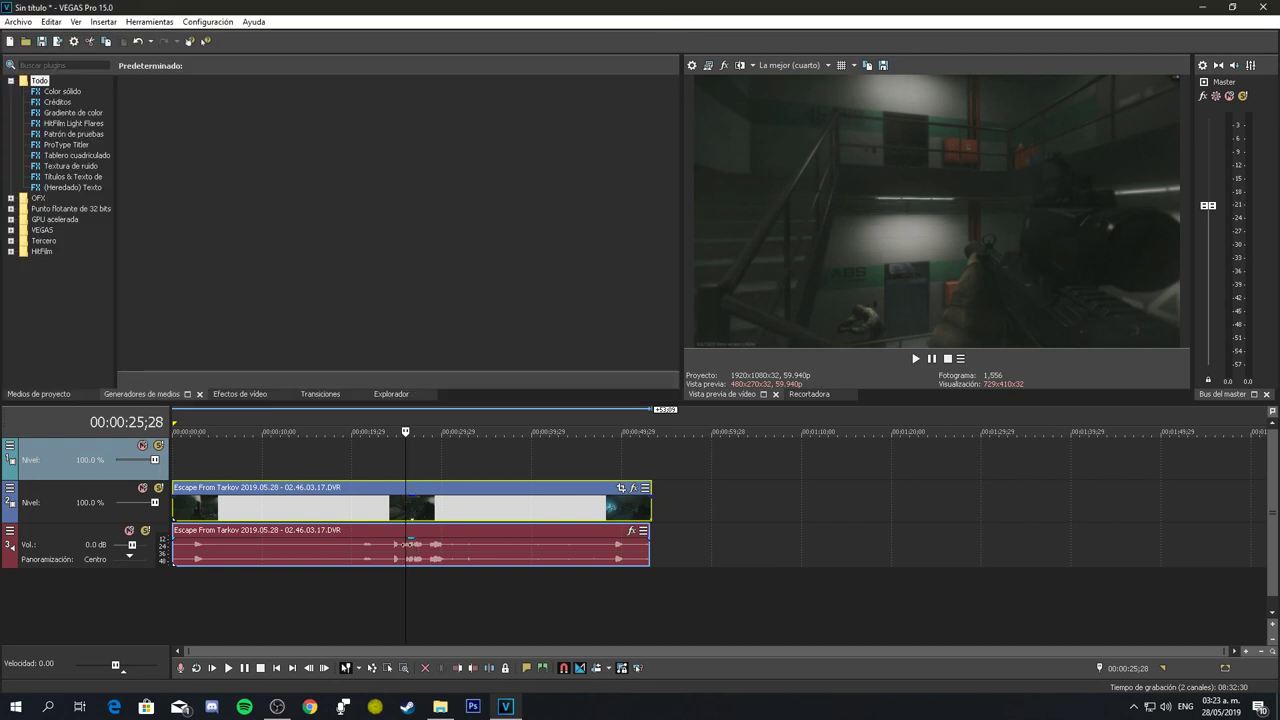
Add a default Titles & Text event at 00:00:25;28 on the empty track, reading "Oh shit", smaller and low in the frame.
left_click(62, 176)
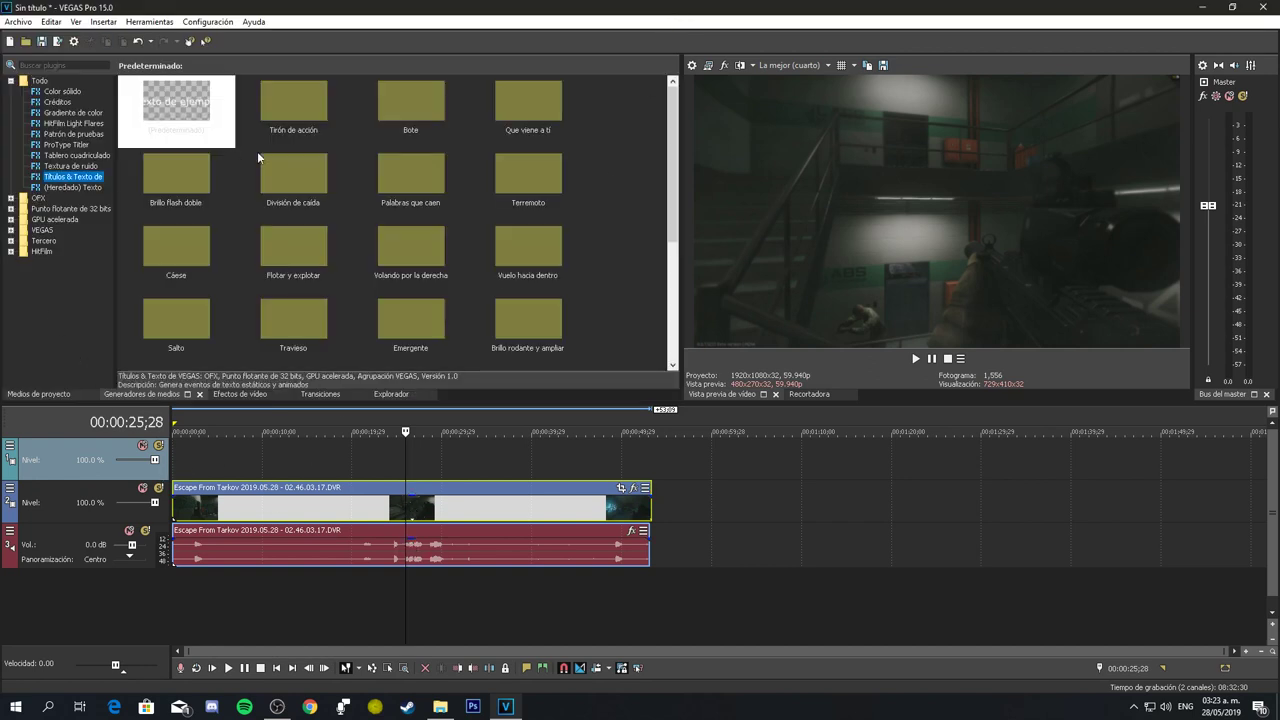
left_click_drag(176, 110, 405, 474)
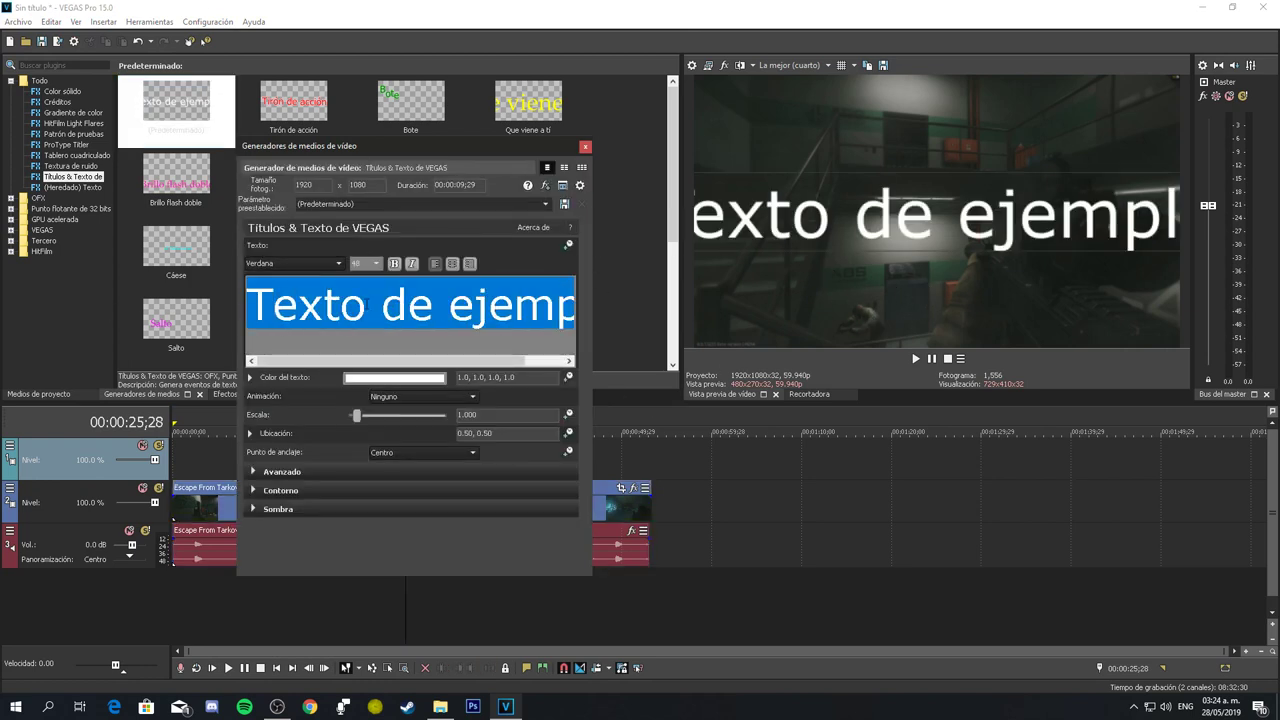
key("Delete")
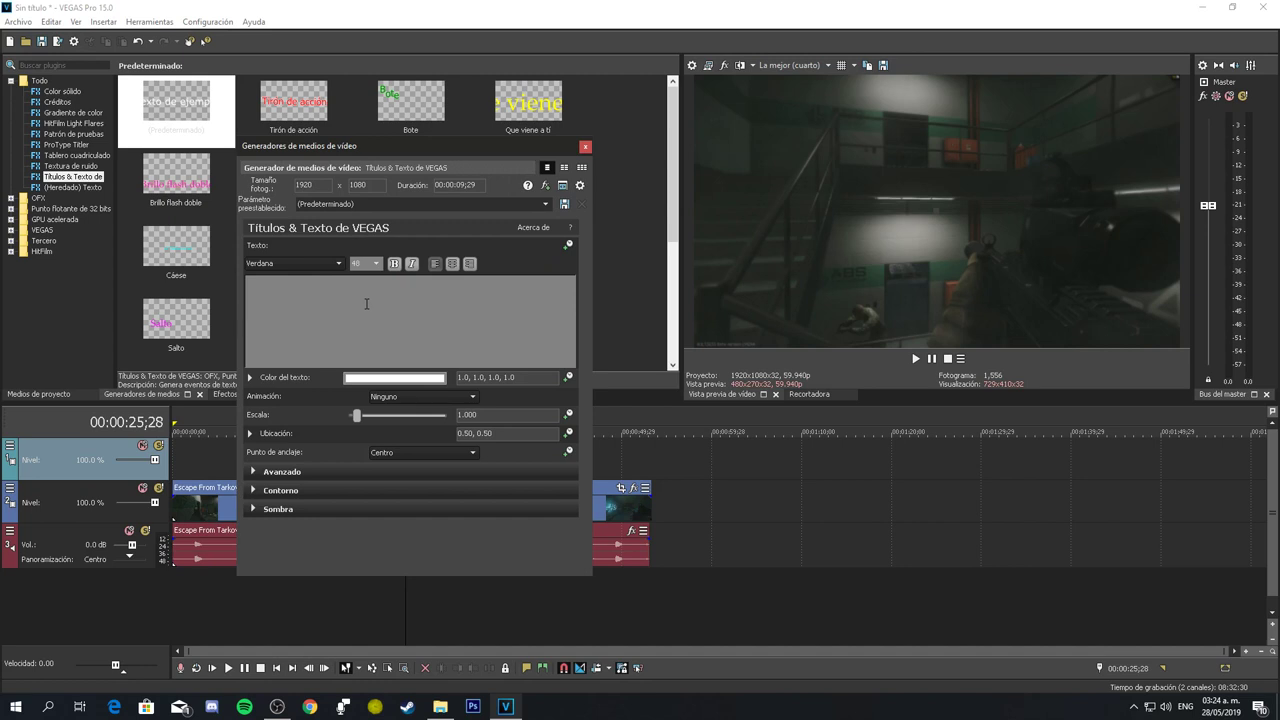
type("Oh shit")
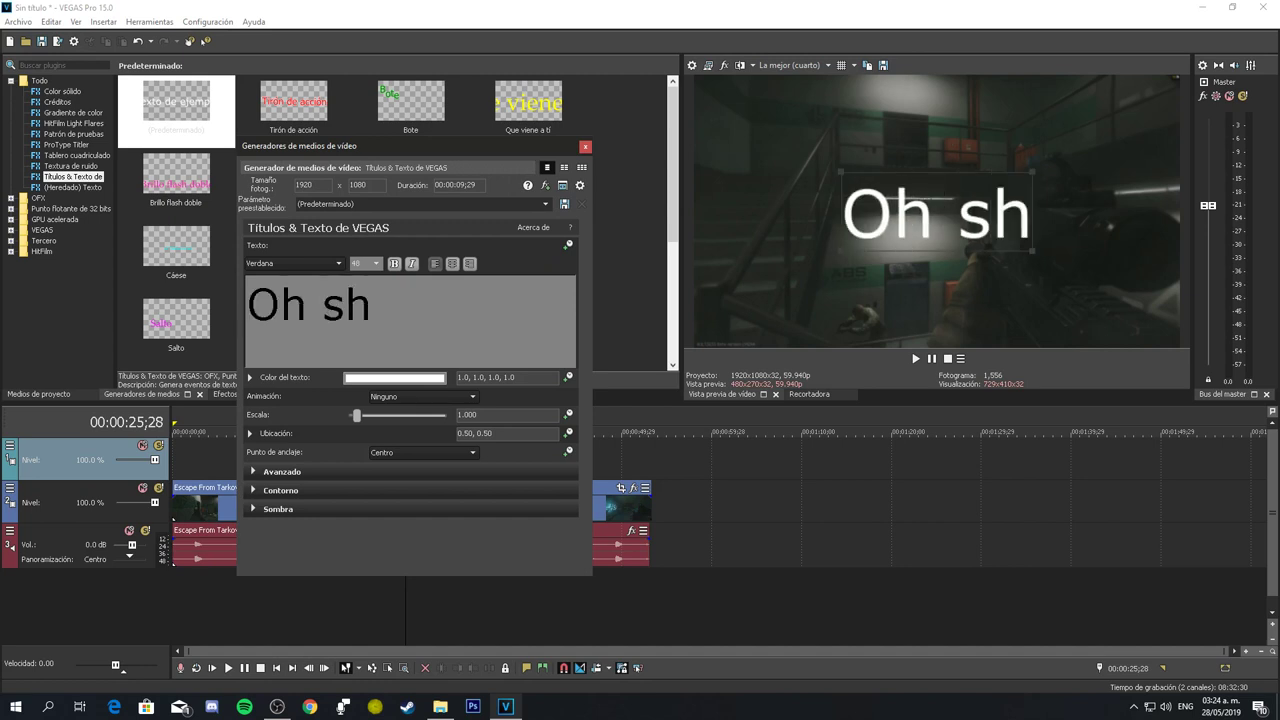
left_click_drag(818, 171, 858, 297)
left_click(586, 147)
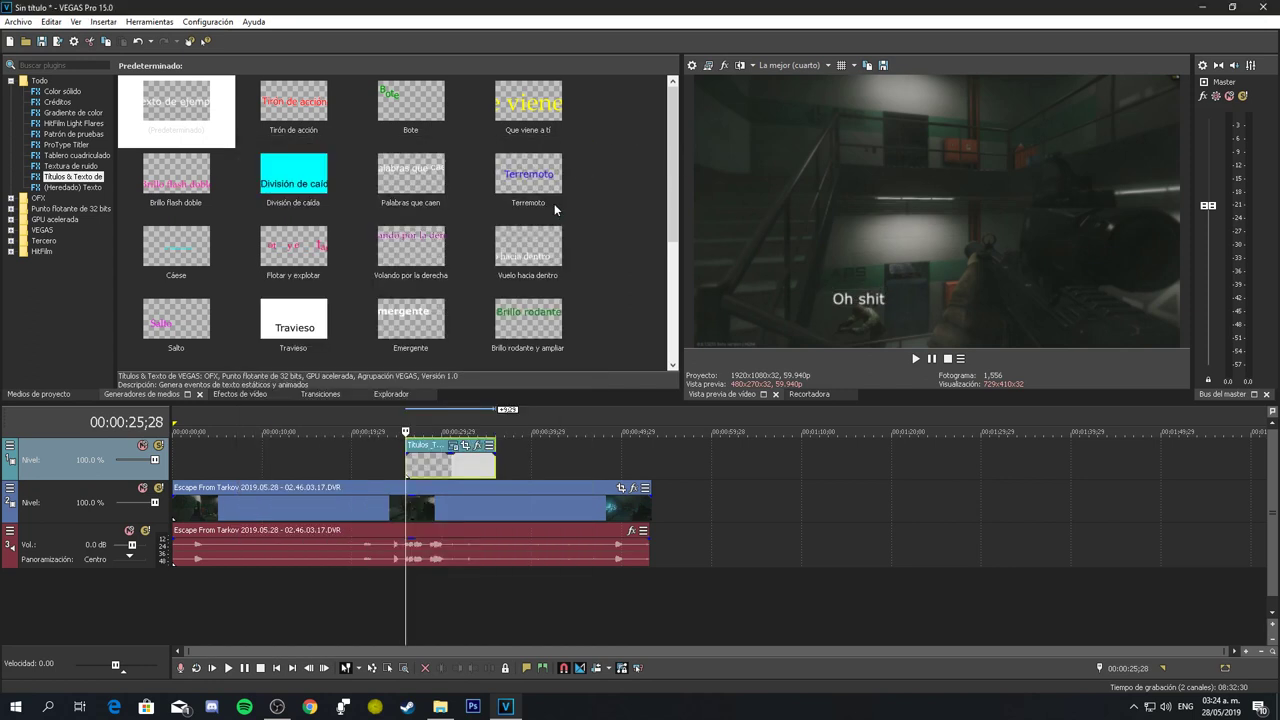
Find the frame where the text should appear and move the title event to start at 00:00:25;04.
left_click(408, 558)
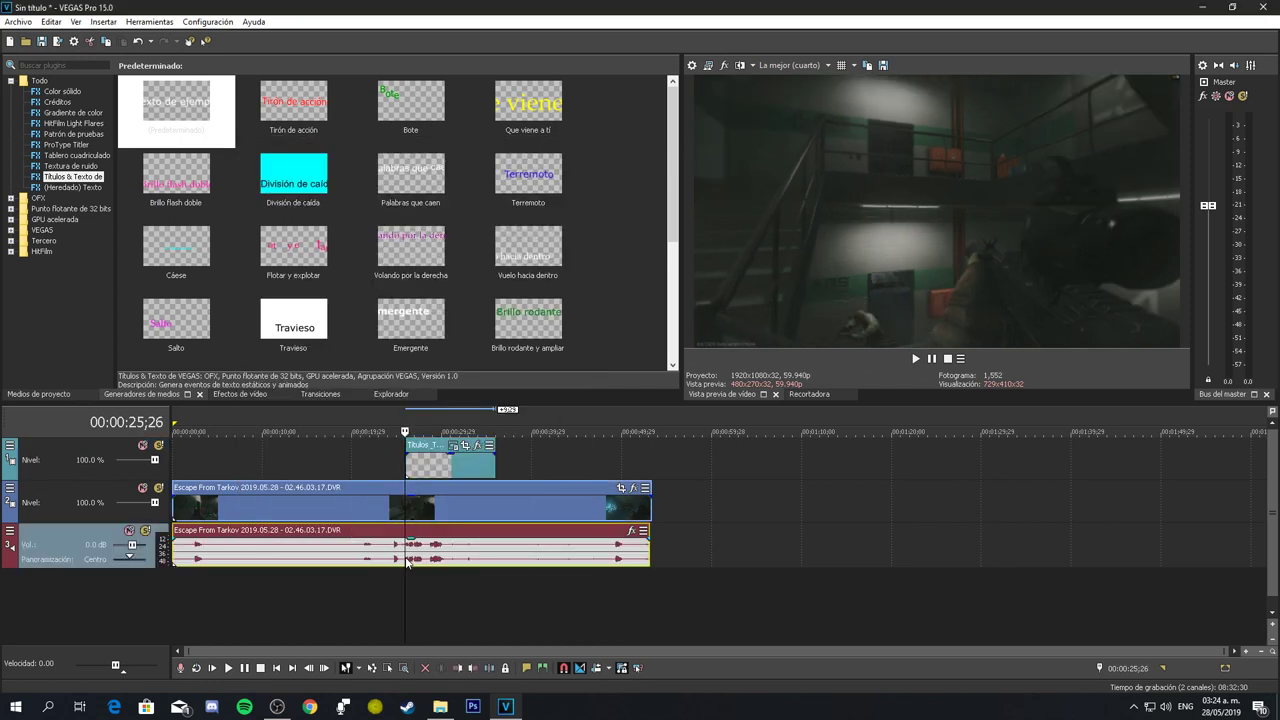
key("Left")
key("Left")
key("Right")
key("Right")
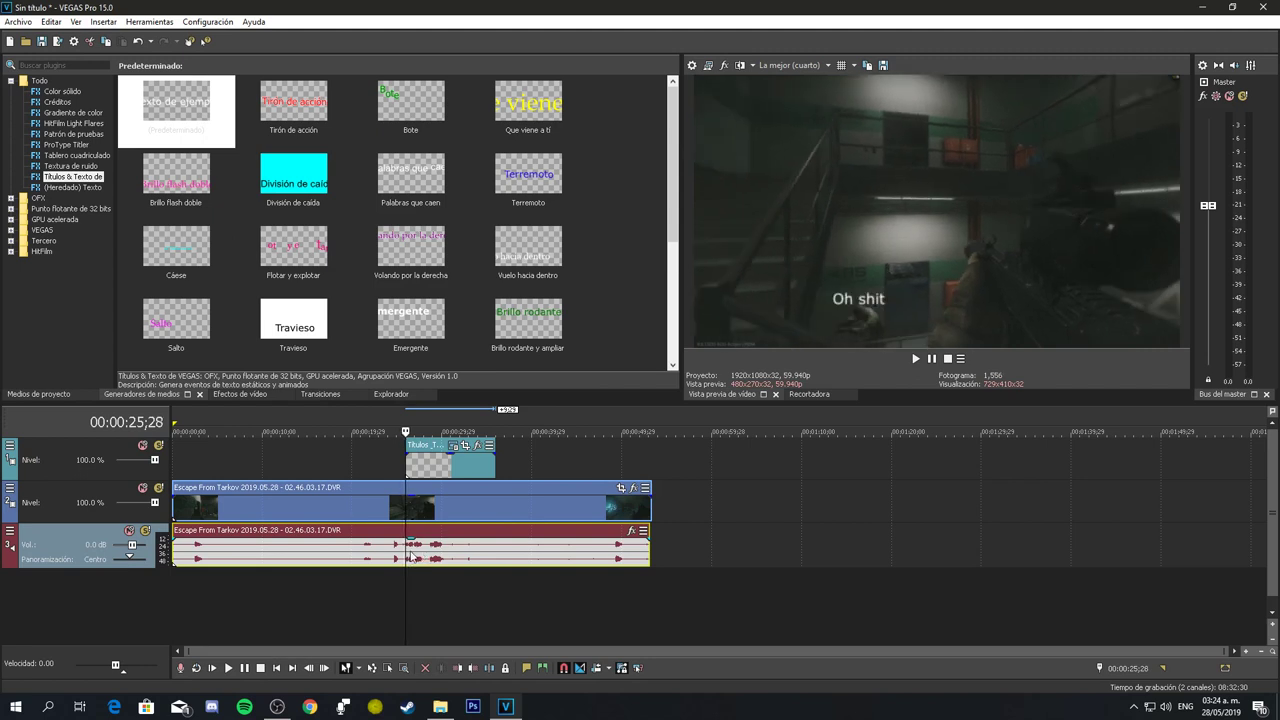
key("Left")
key("Left")
key("Left")
key("Left")
key("Left")
key("Left")
key("Left")
key("Left")
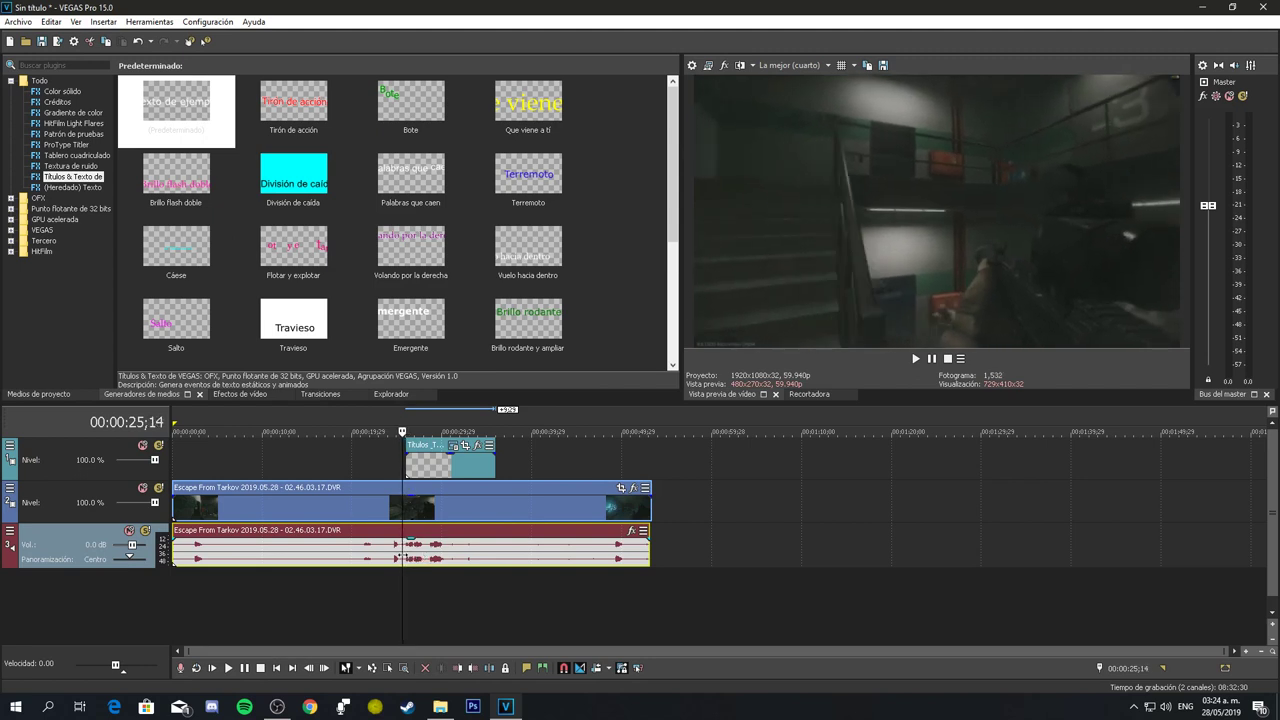
key("Right")
key("Left")
key("Left")
key("Left")
key("Left")
key("Left")
key("Left")
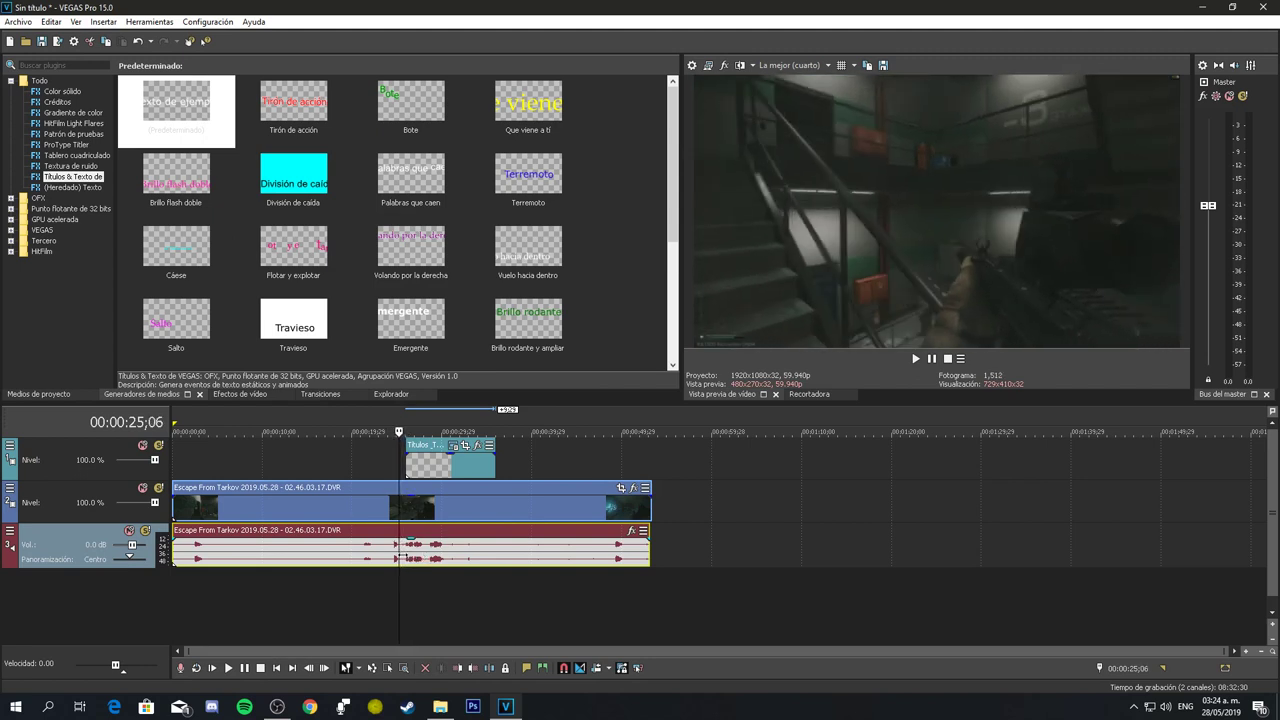
key("Right")
key("Right")
key("Left")
left_click_drag(430, 462, 423, 462)
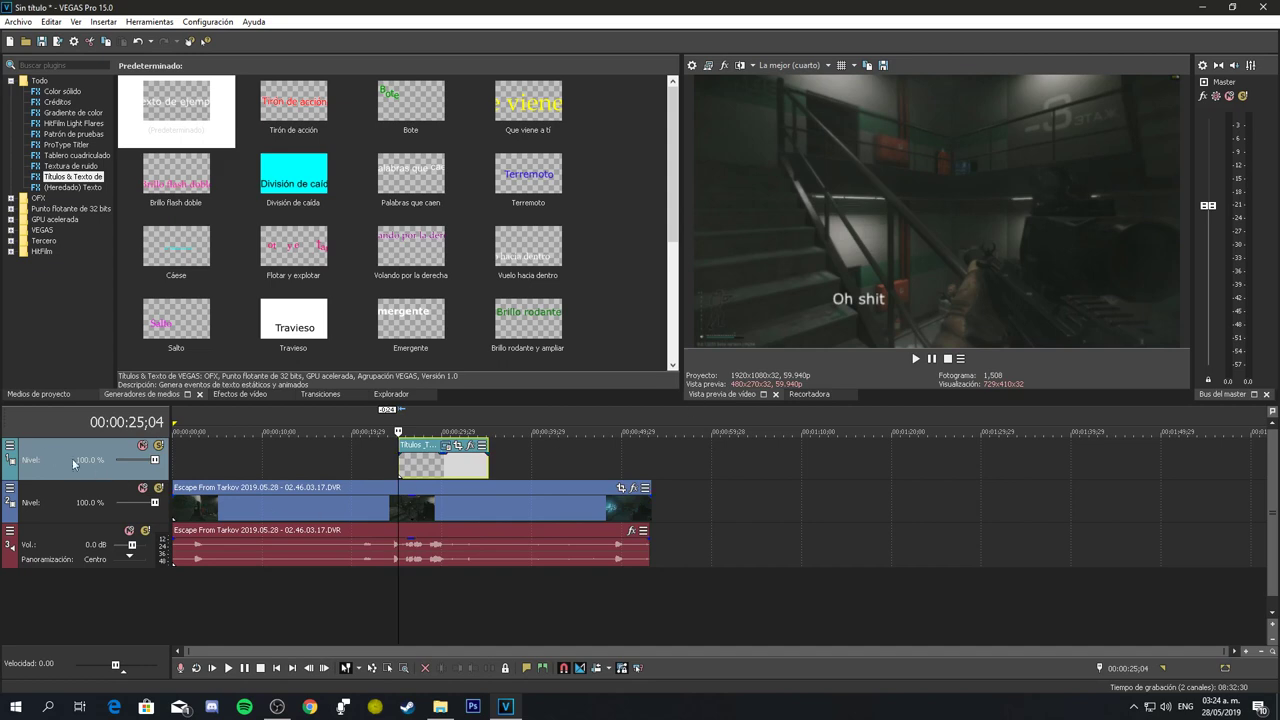
Open the title track's Track Motion window and synchronize its cursor with the timeline at 00:00:25;04.
left_click(10, 445)
left_click(60, 477)
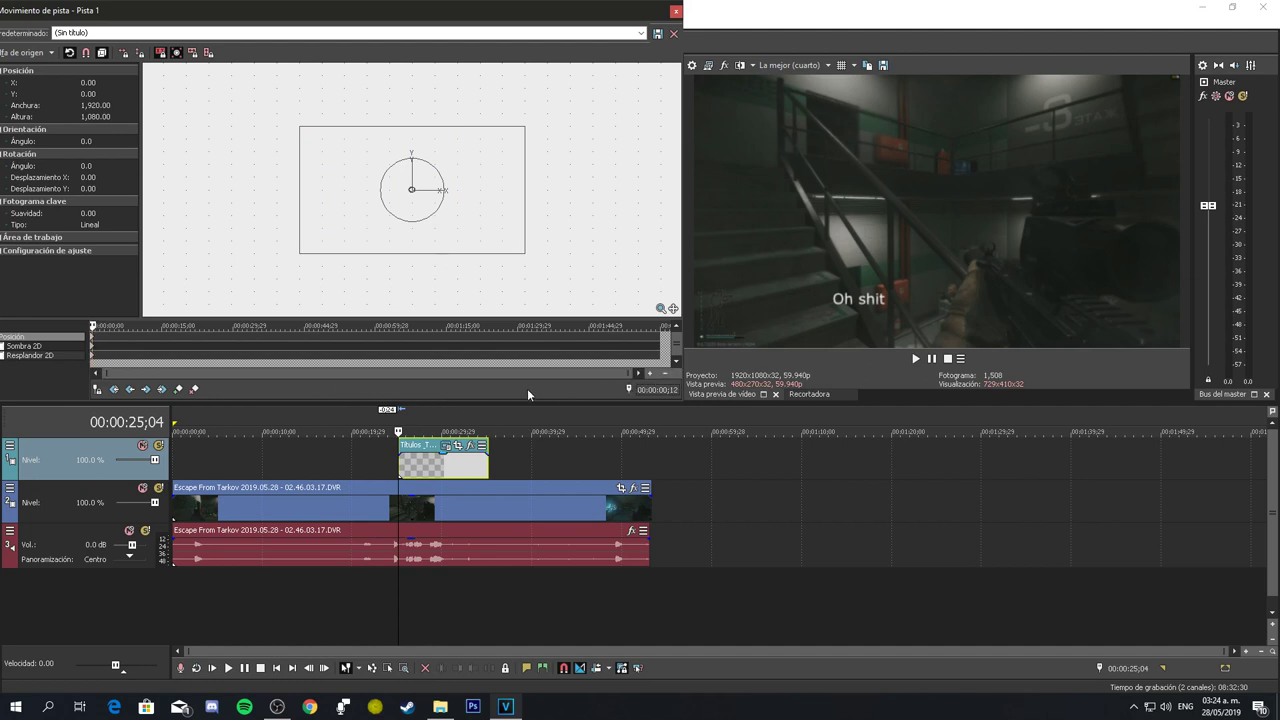
left_click(97, 347)
key("Right")
key("Right")
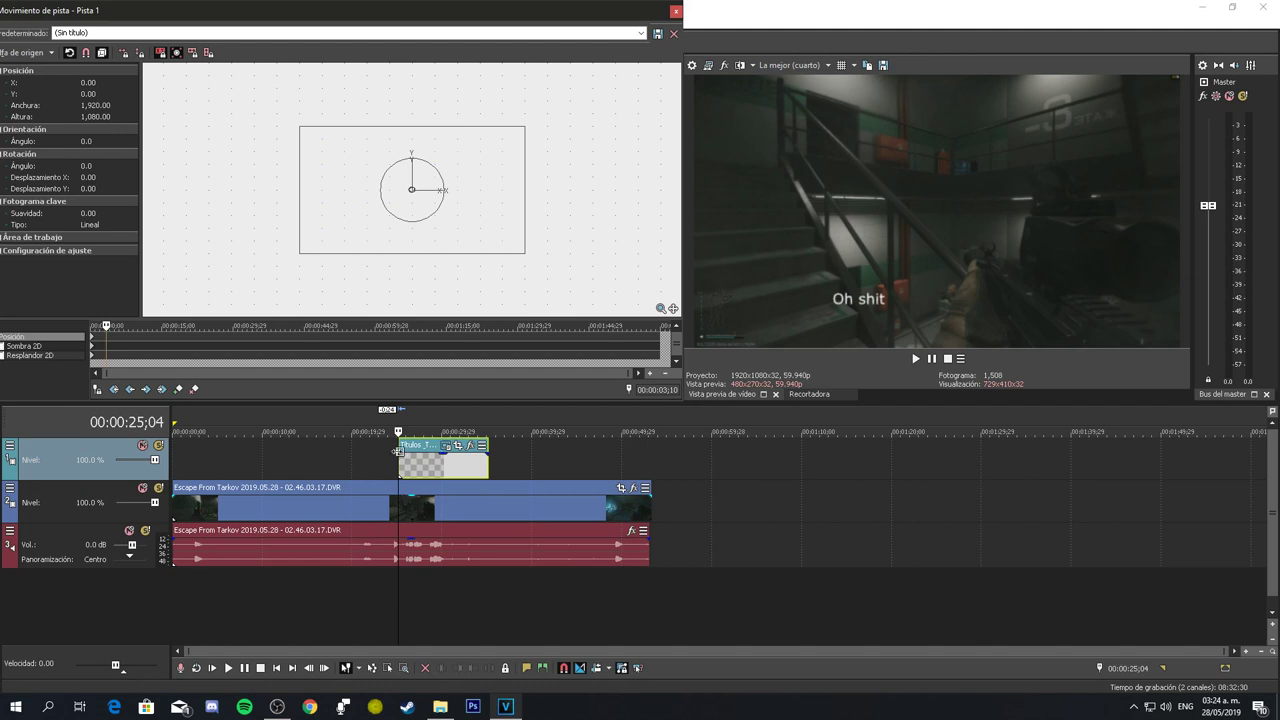
left_click(97, 390)
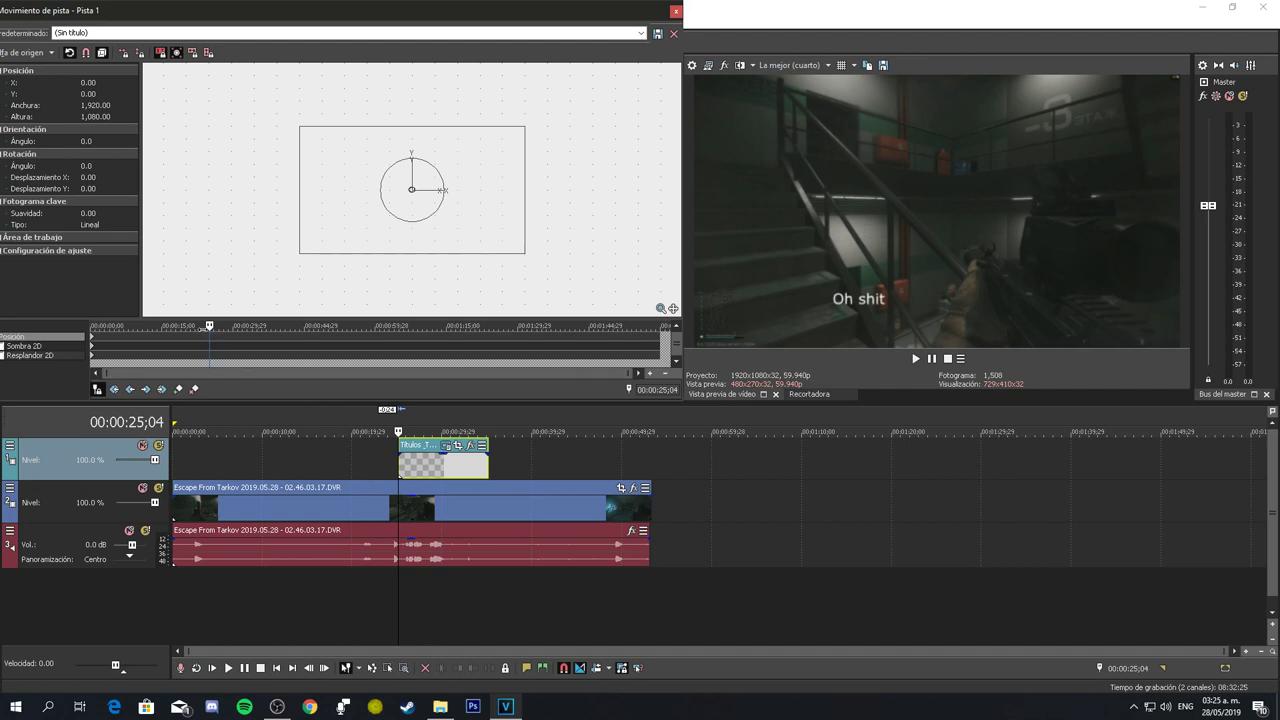
left_click(92, 343)
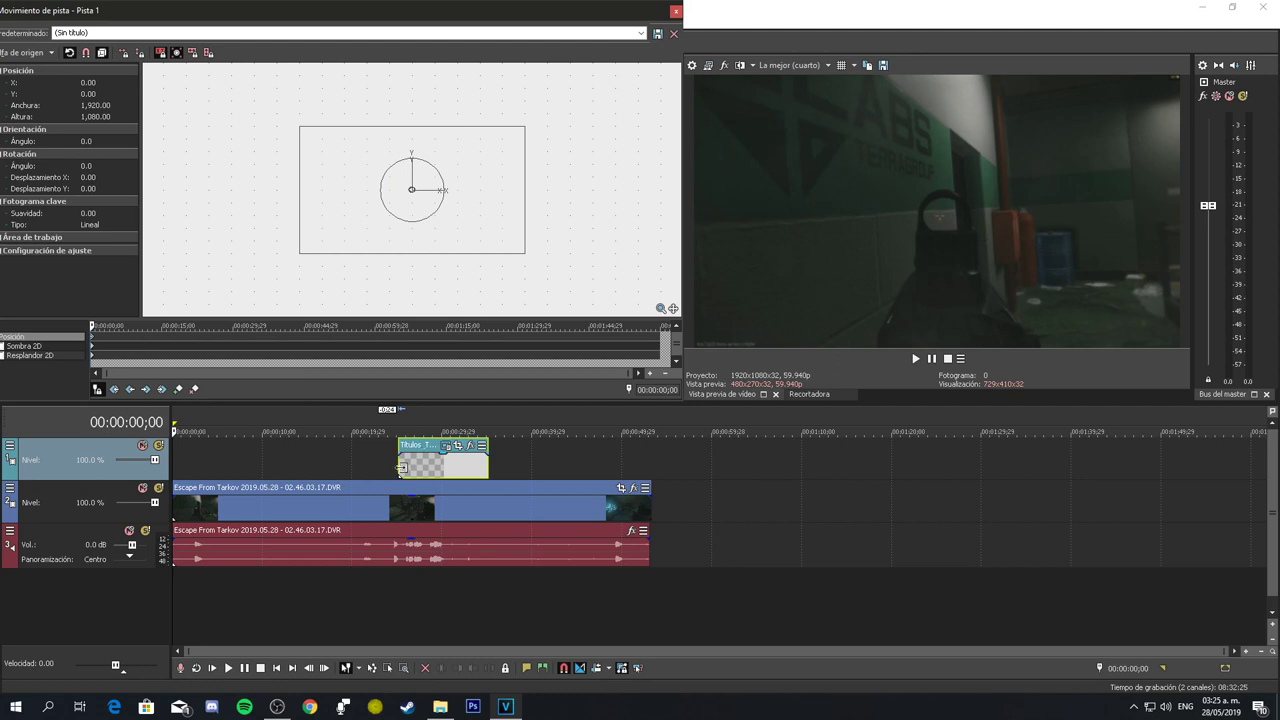
left_click(400, 466)
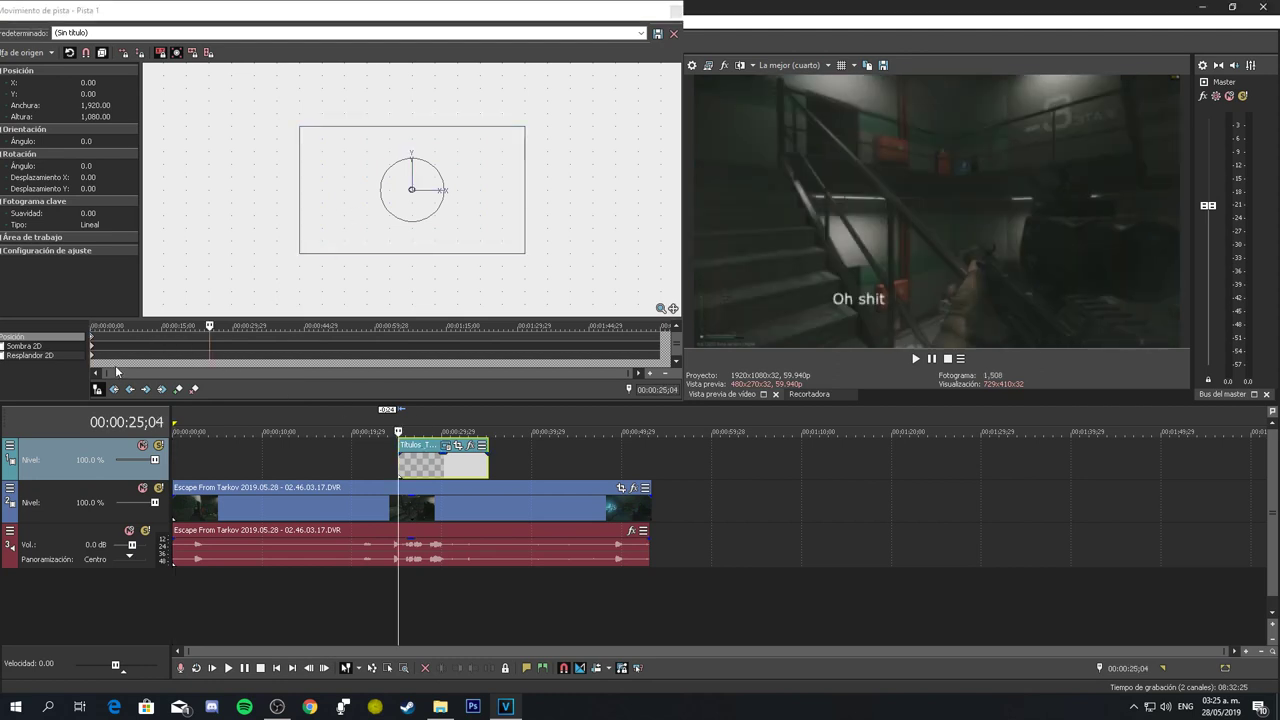
Play back the footage under the title's opening and return the playhead to 00:00:25;04.
left_click(377, 398)
key("space")
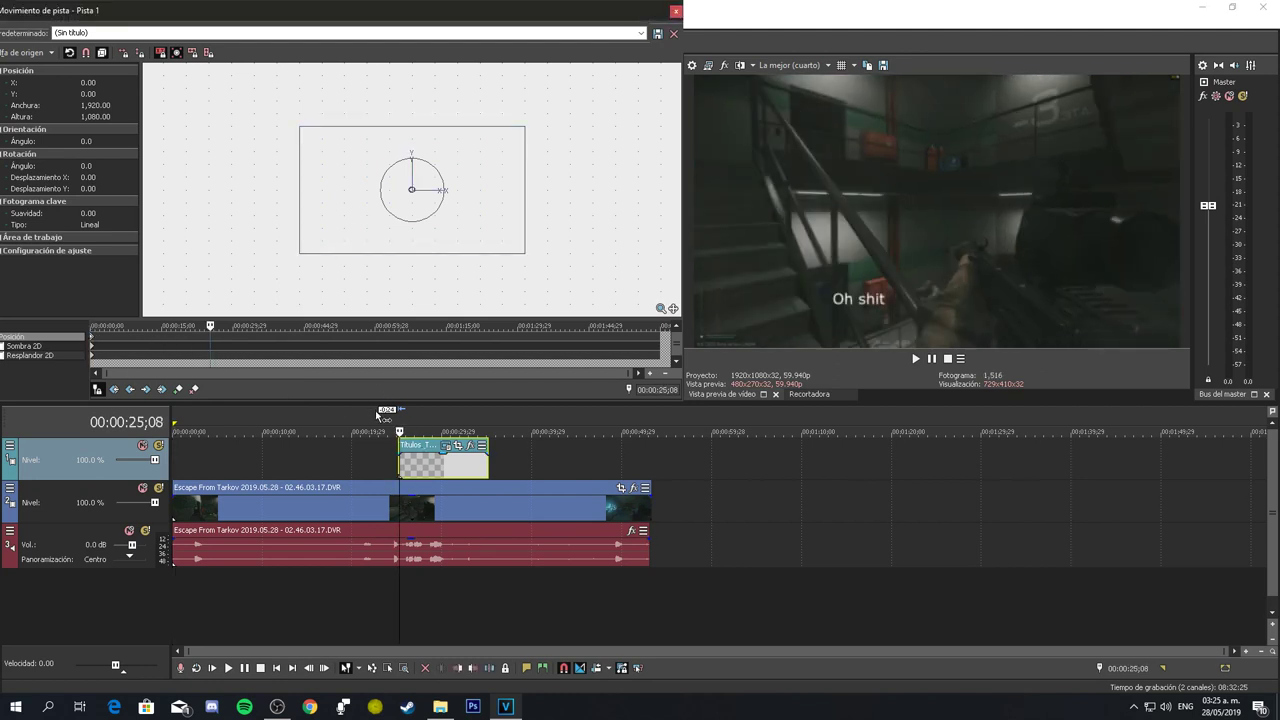
key("space")
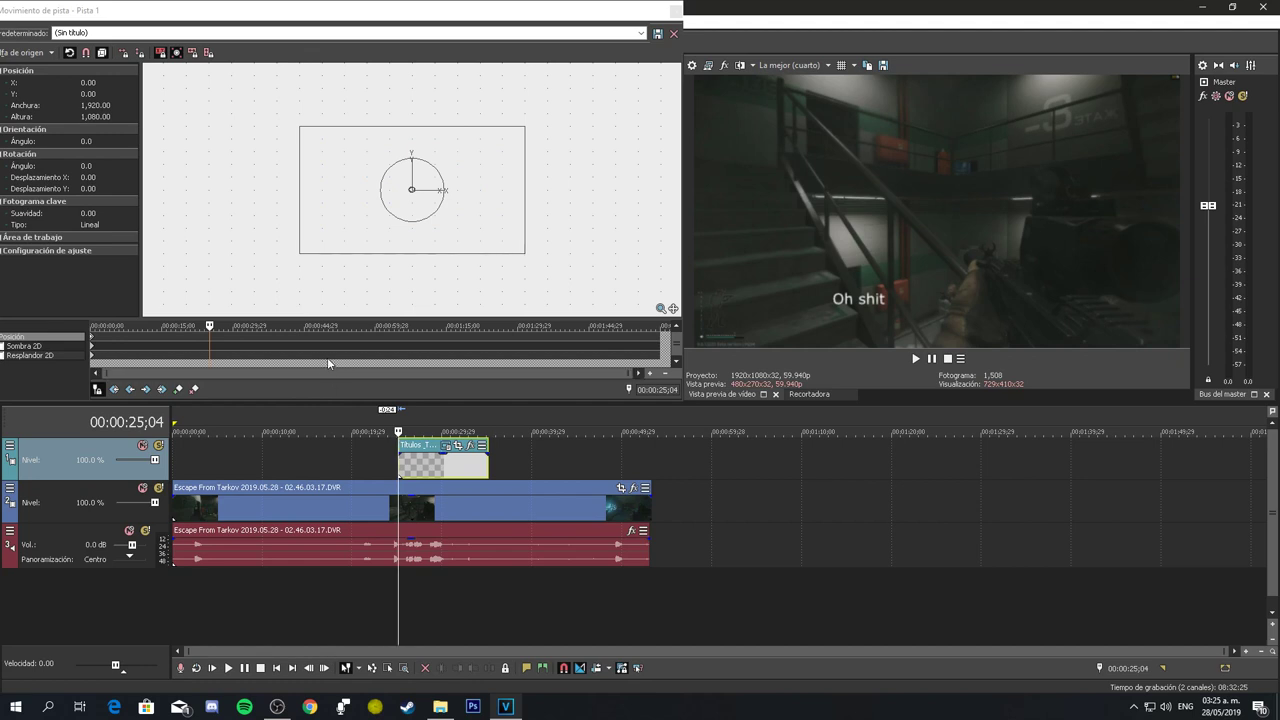
left_click(374, 388)
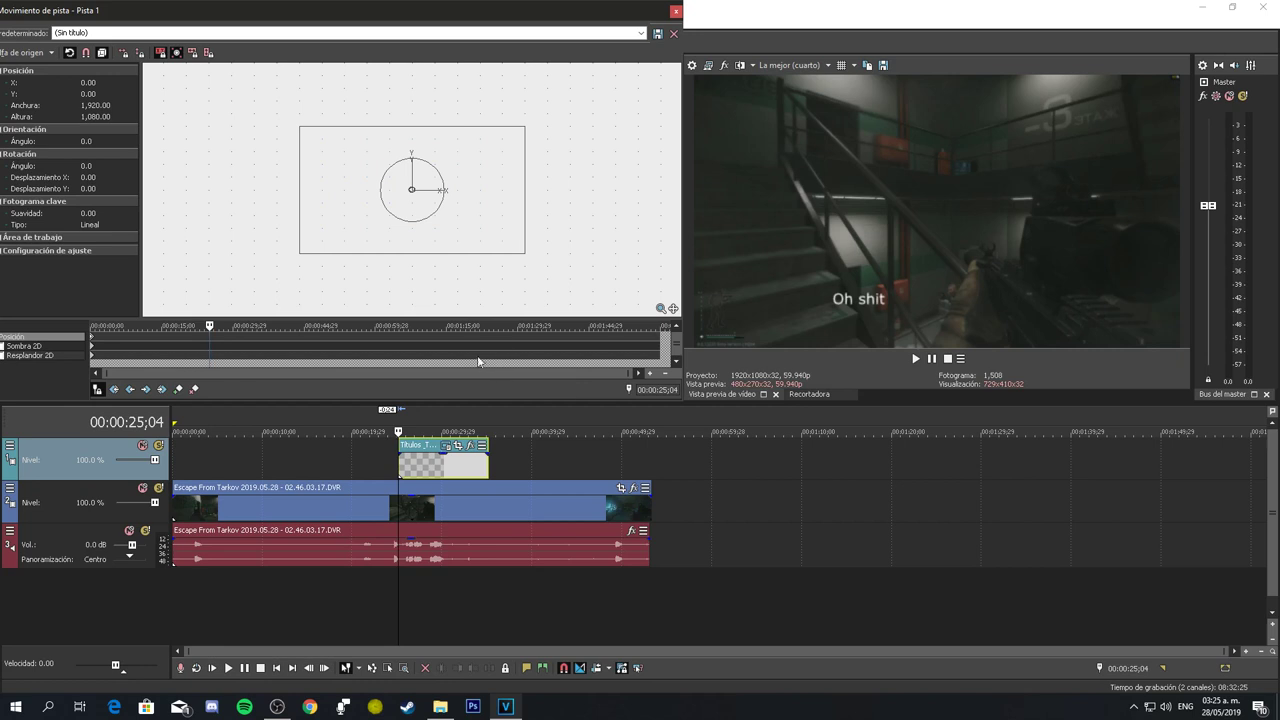
key("space")
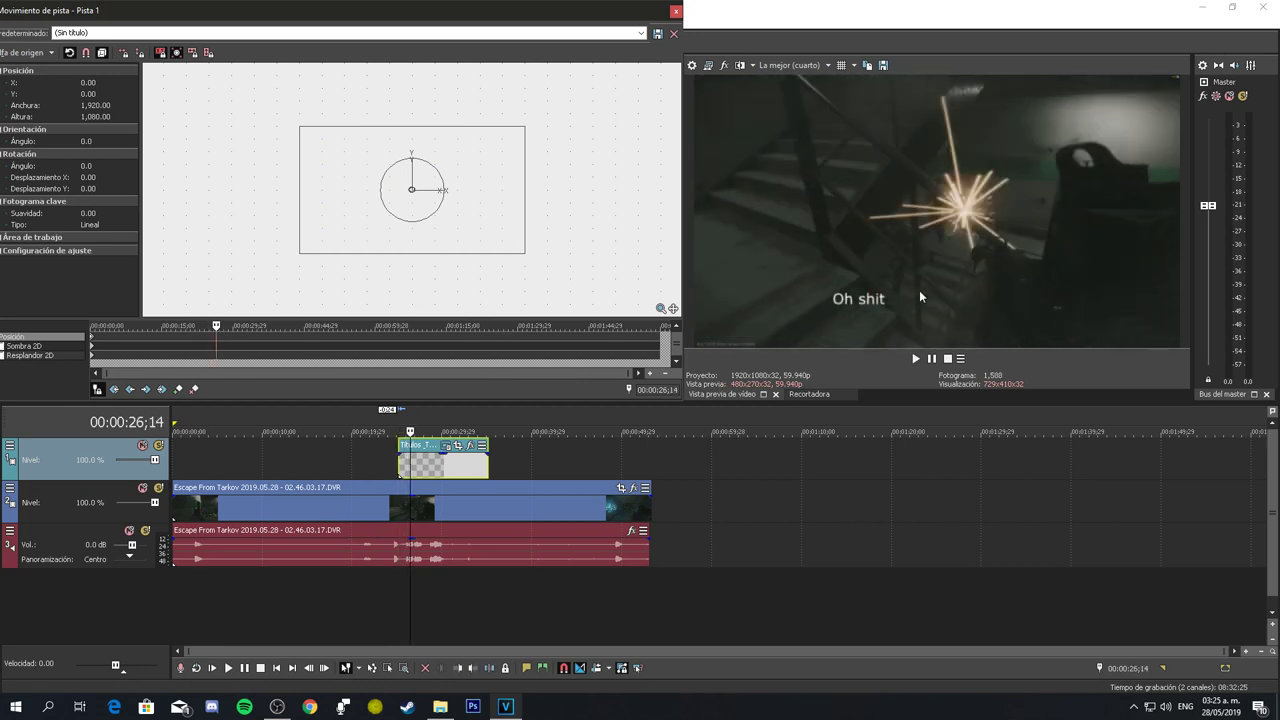
key("space")
key("space")
key("Left")
key("Left")
key("Left")
key("Left")
key("Left")
key("Left")
key("Left")
key("Left")
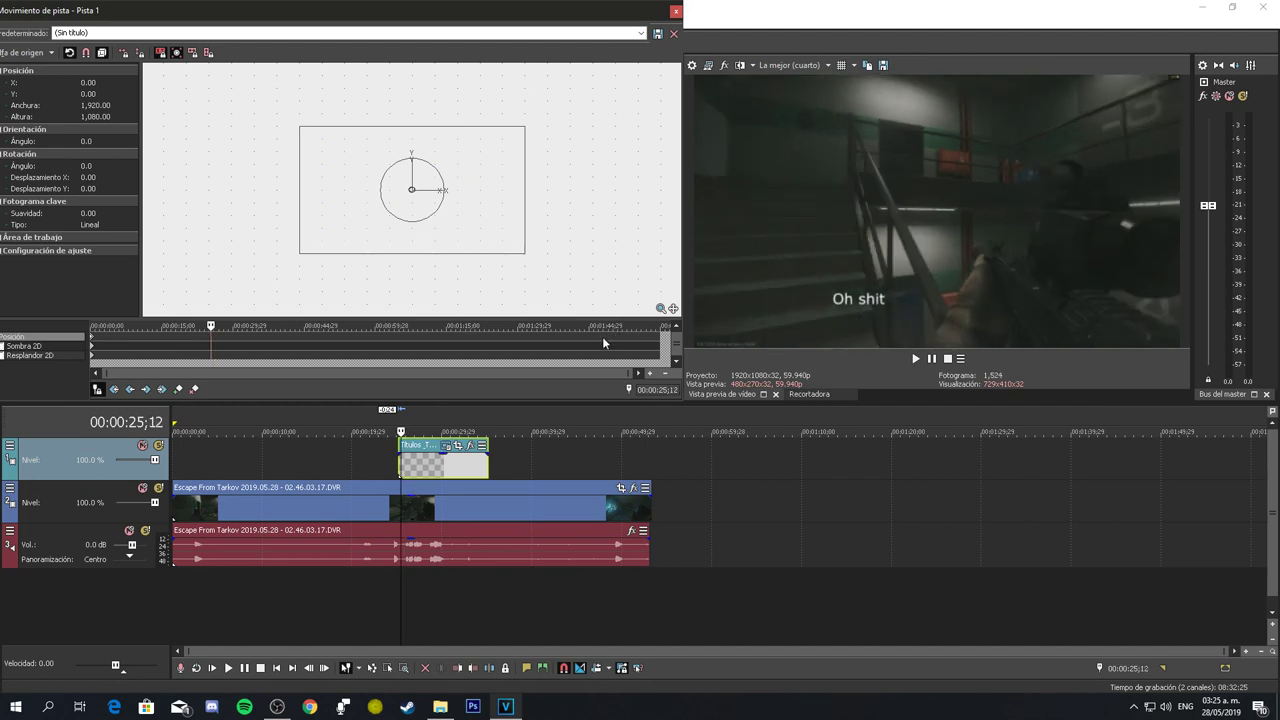
key("Left")
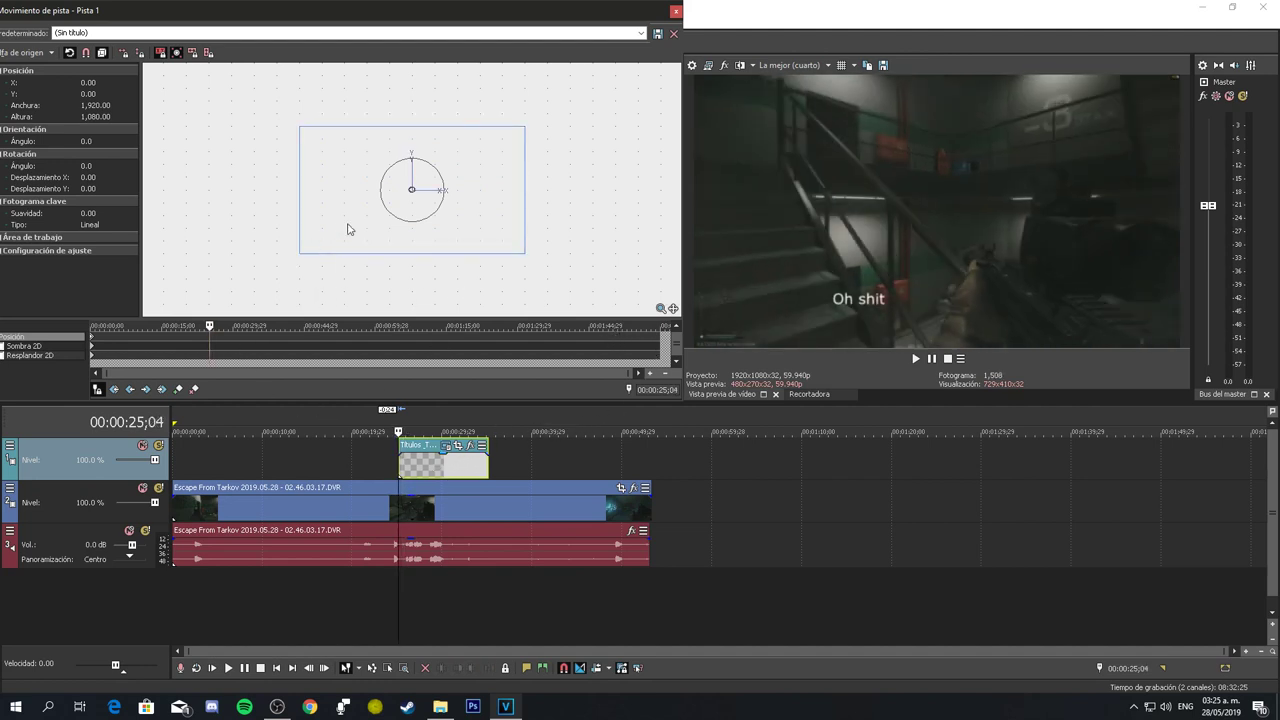
Keyframe the title's position to follow the footage, placing it at about X 329, Y 6 at 00:00:25;16.
left_click_drag(348, 229, 401, 239)
key("Right")
key("Right")
key("Left")
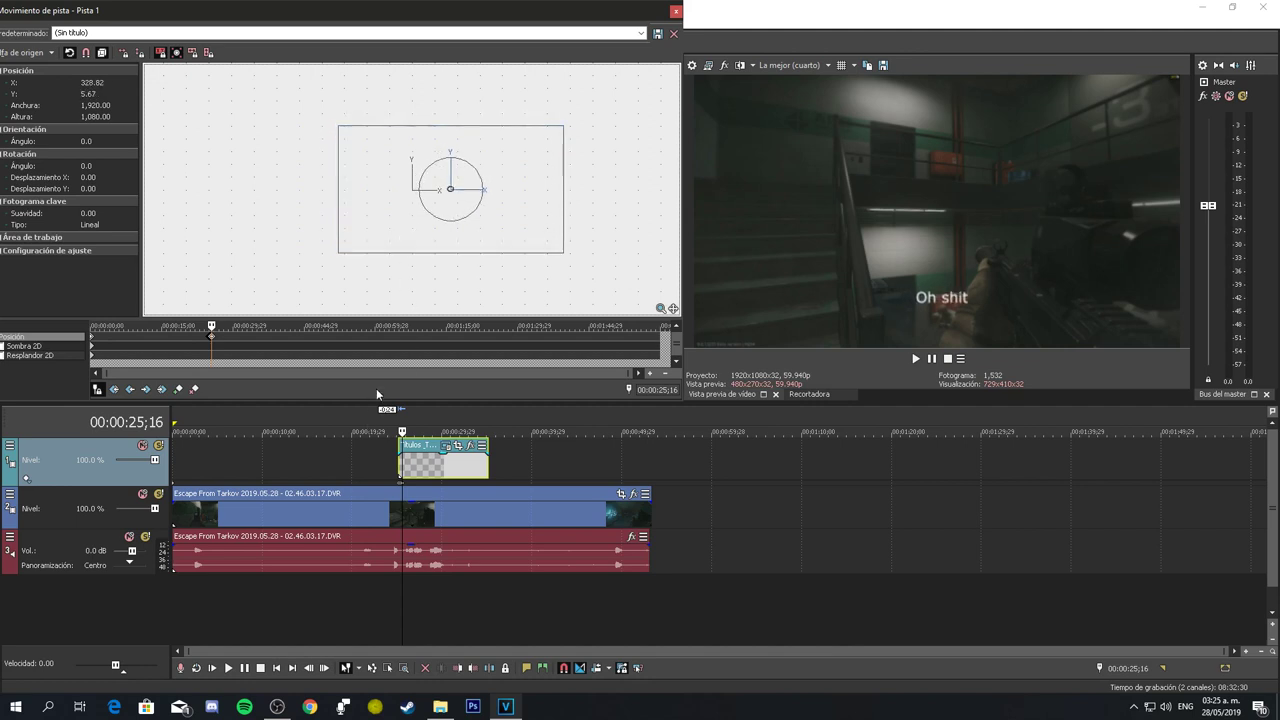
Step back through the title's new position keyframes and delete the one near 00:00:25;12.
scroll(456, 341, "up", 5)
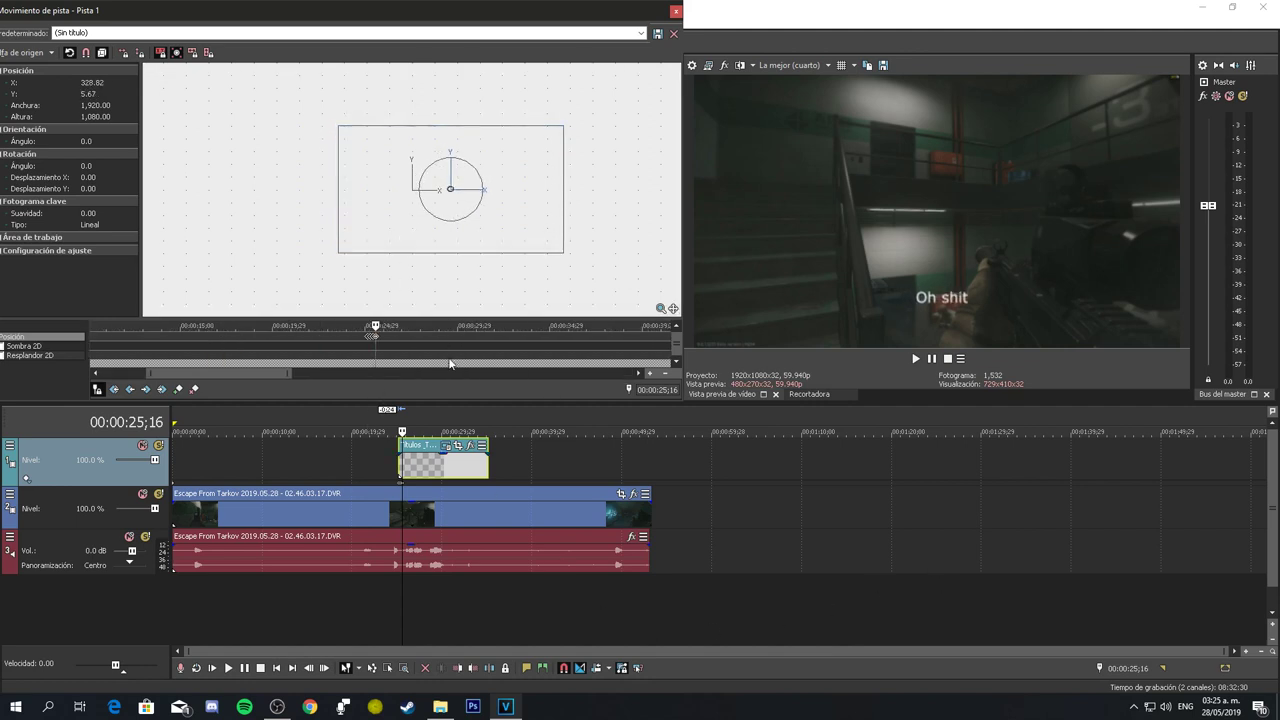
key("Left")
key("Left")
key("Left")
key("Left")
key("Left")
key("Left")
key("Left")
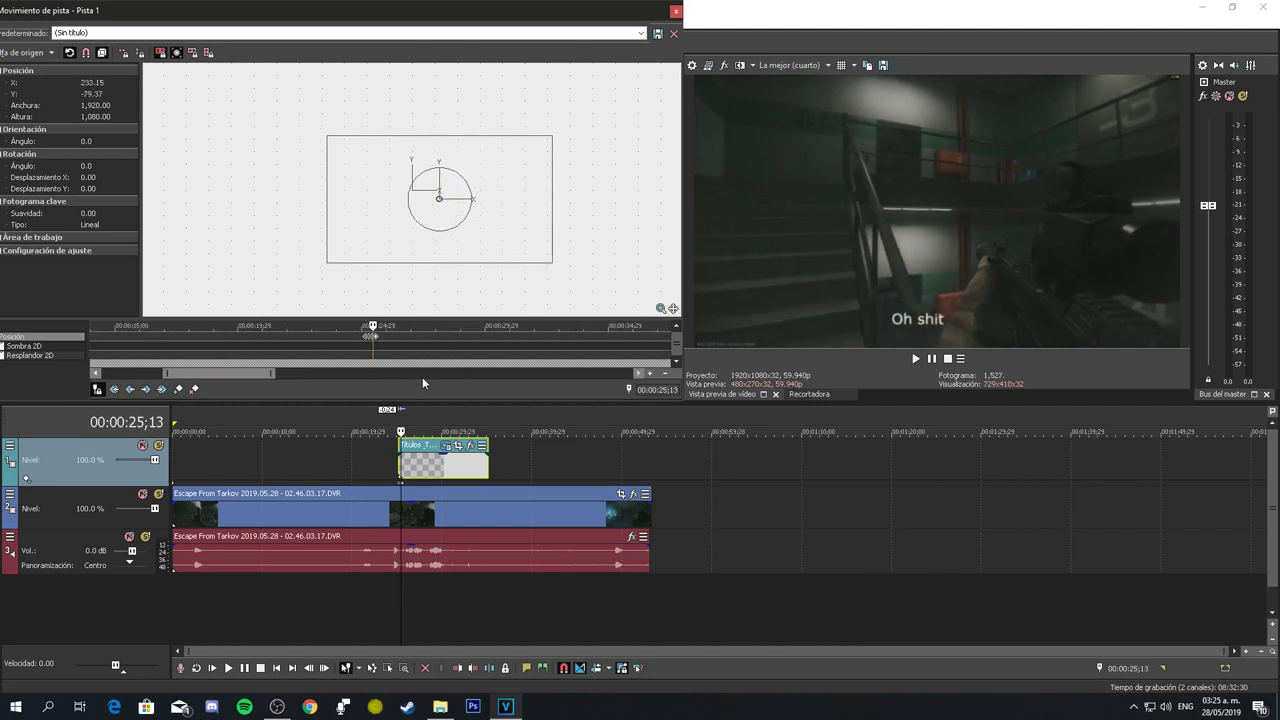
key("Left")
scroll(410, 358, "up", 2)
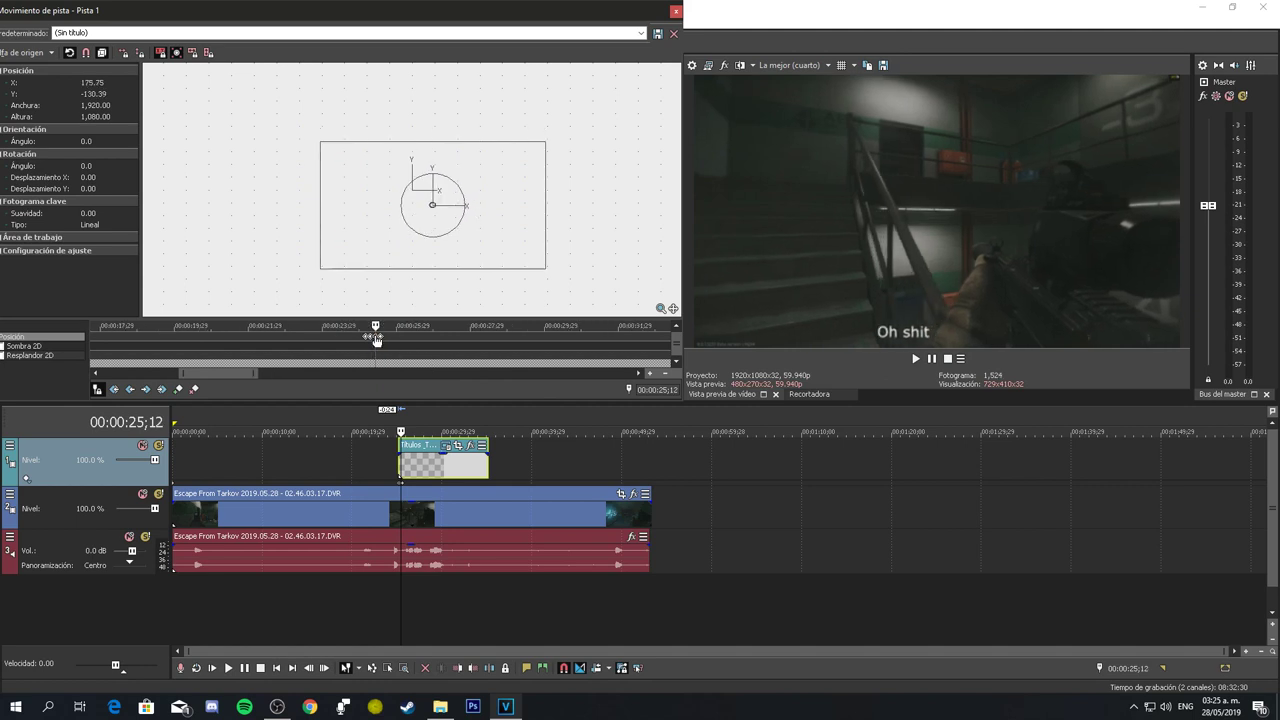
key("Delete")
Keyframe the title's position at 00:00:25;17 to about X 249, Y -23.
key("Right")
key("Right")
key("Right")
key("Right")
key("Right")
key("Right")
key("Right")
key("Right")
key("Right")
key("Right")
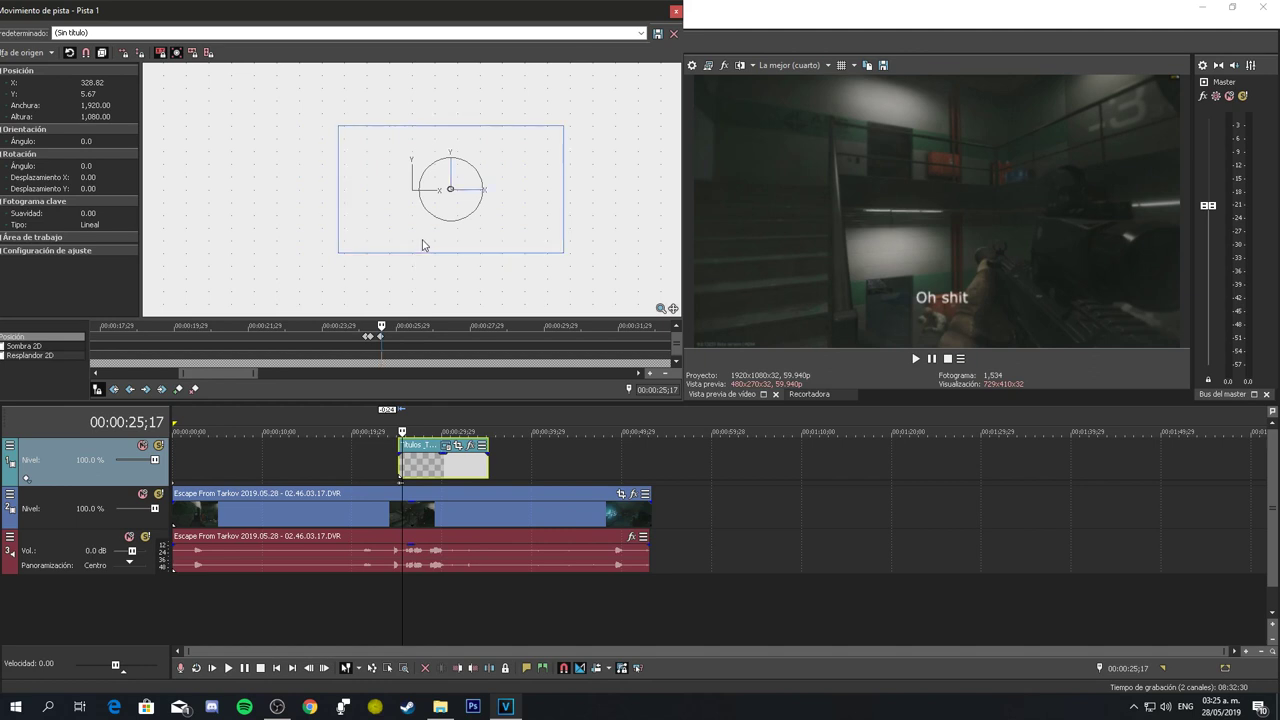
left_click_drag(423, 243, 415, 246)
scroll(410, 342, "up", 4)
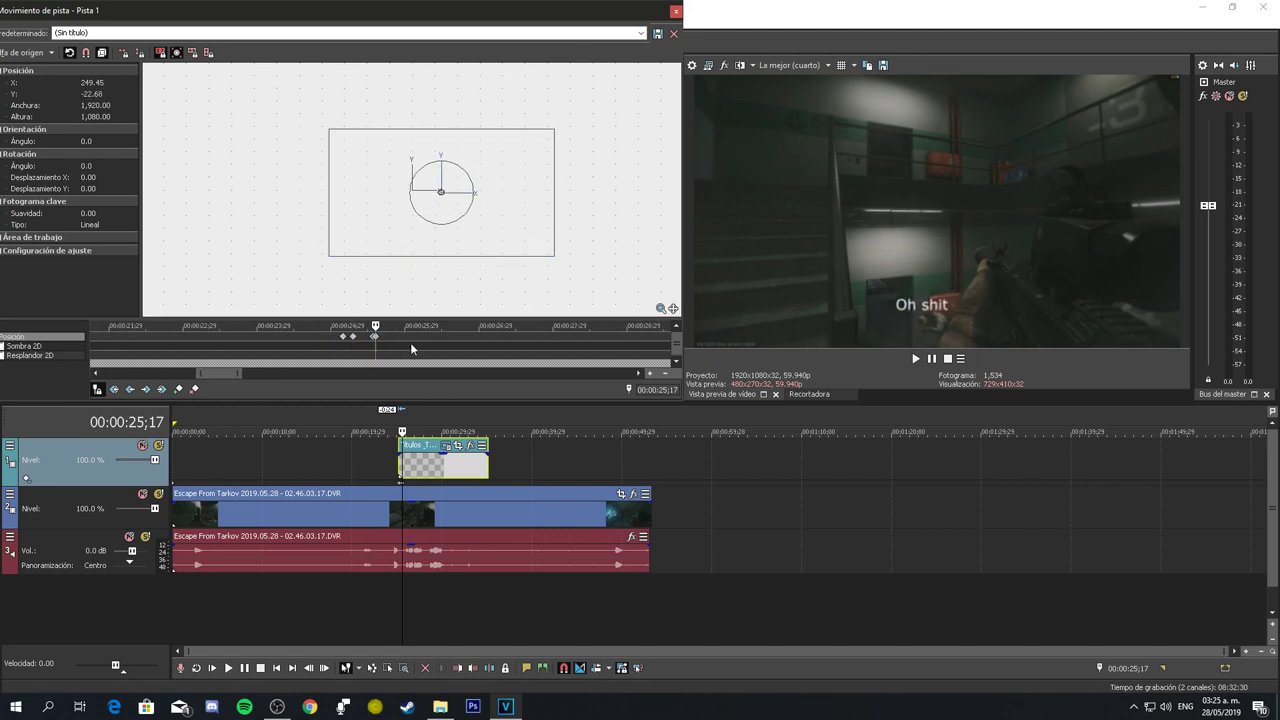
scroll(372, 340, "down", 3)
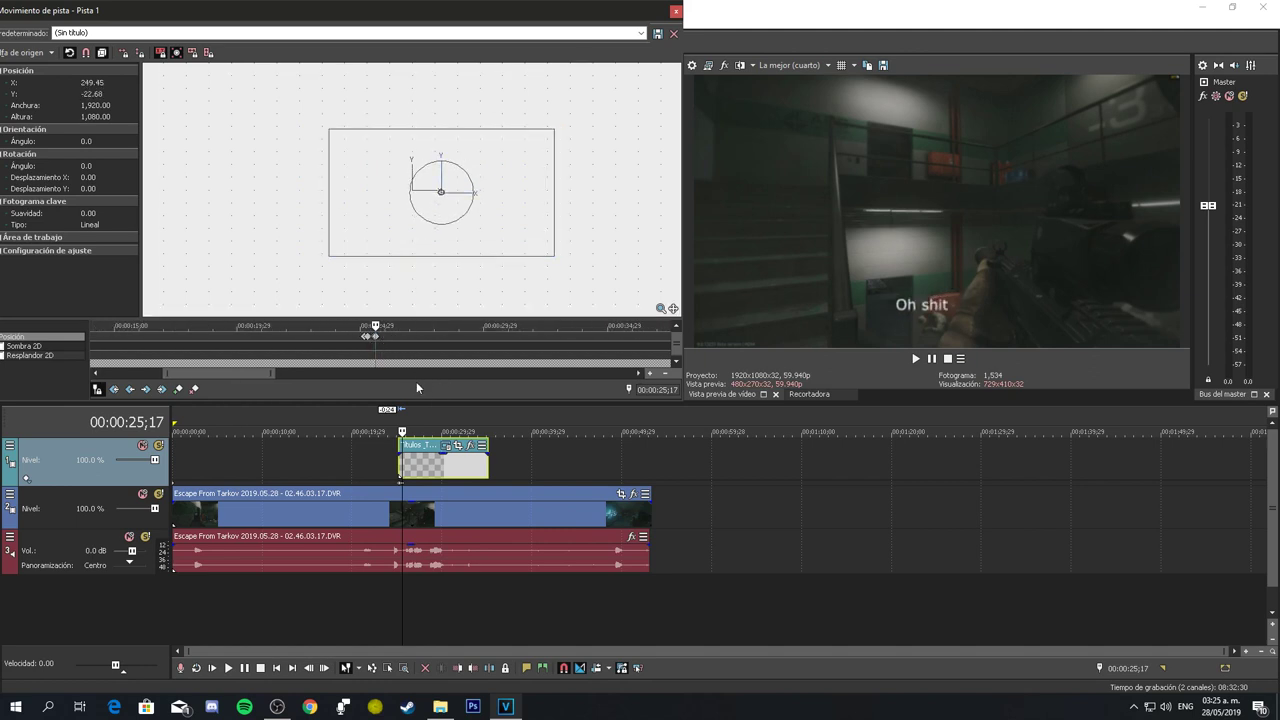
Keyframe the title's position at 00:00:25;22 to about X 153, Y 0.
key("Right")
key("Right")
key("Right")
key("Right")
key("Right")
left_click_drag(473, 260, 462, 257)
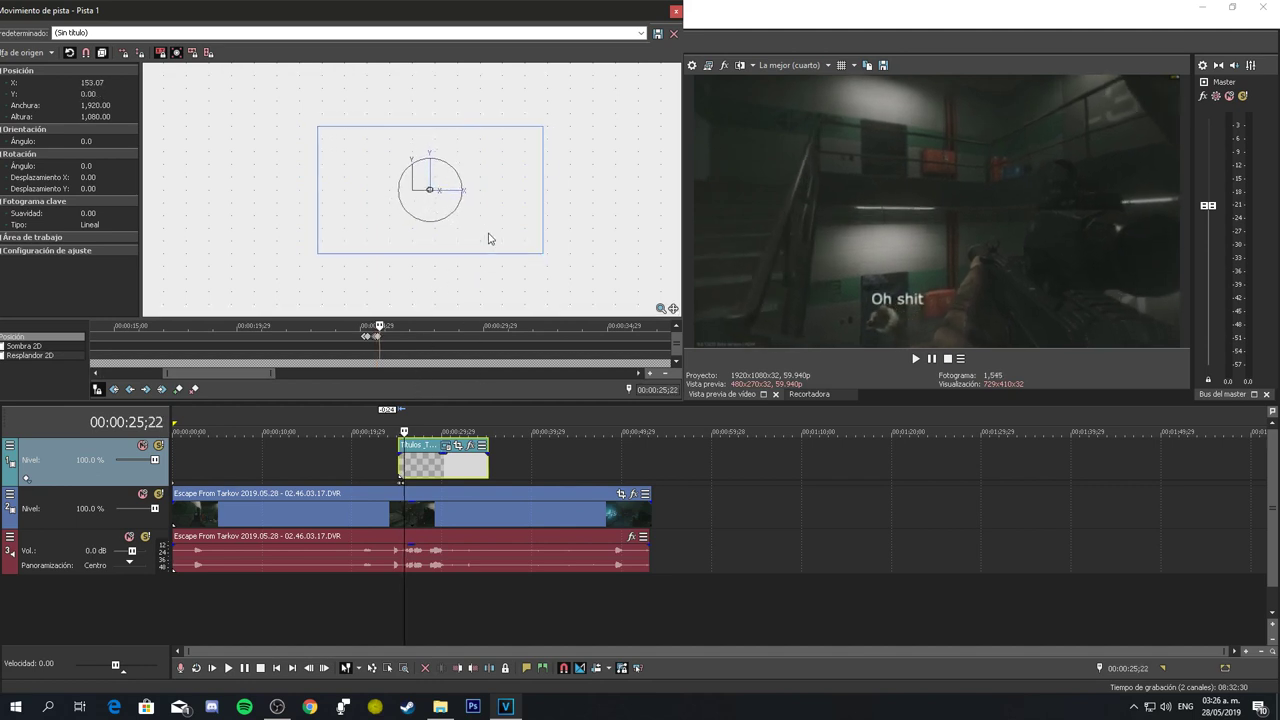
Keyframe the title's position at 00:00:25;28 (about X 11, Y -17) and at 00:00:26;00 (about X 62, Y 113).
mouse_move(491, 237)
left_mouse_down()
mouse_move(480, 234)
mouse_move(483, 258)
mouse_move(503, 240)
left_mouse_up()
key("space")
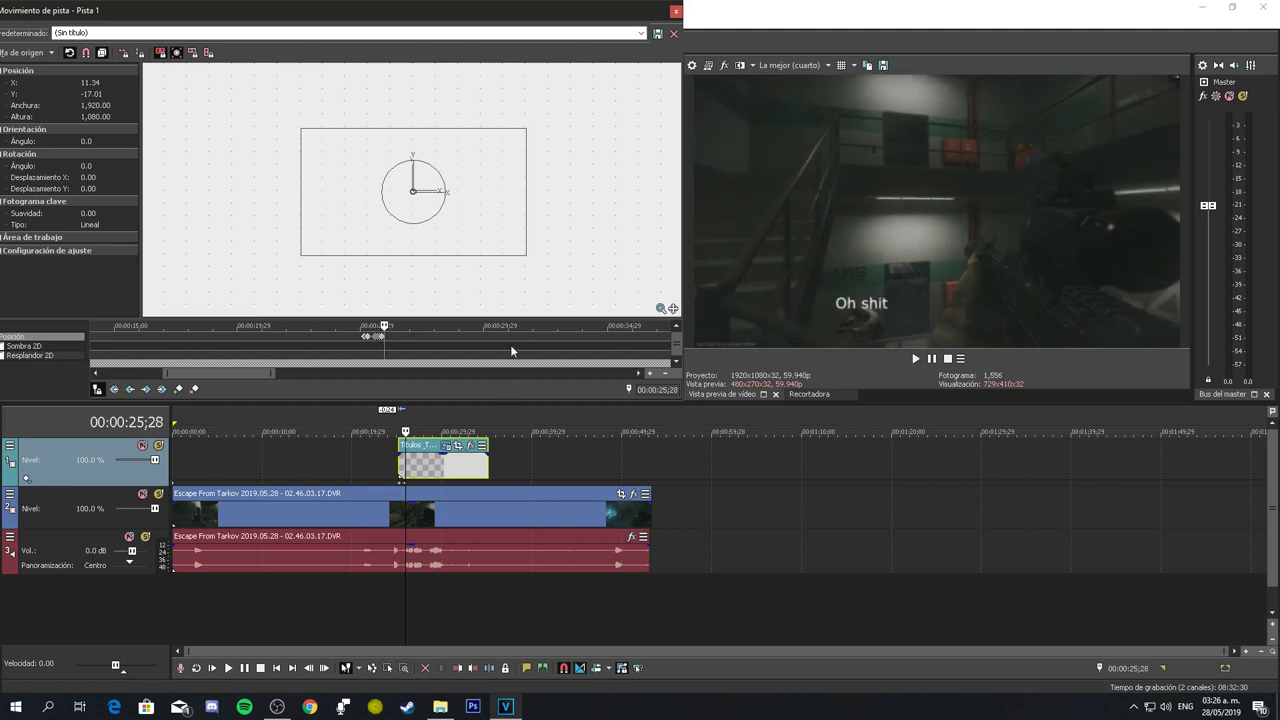
left_click_drag(480, 234, 488, 220)
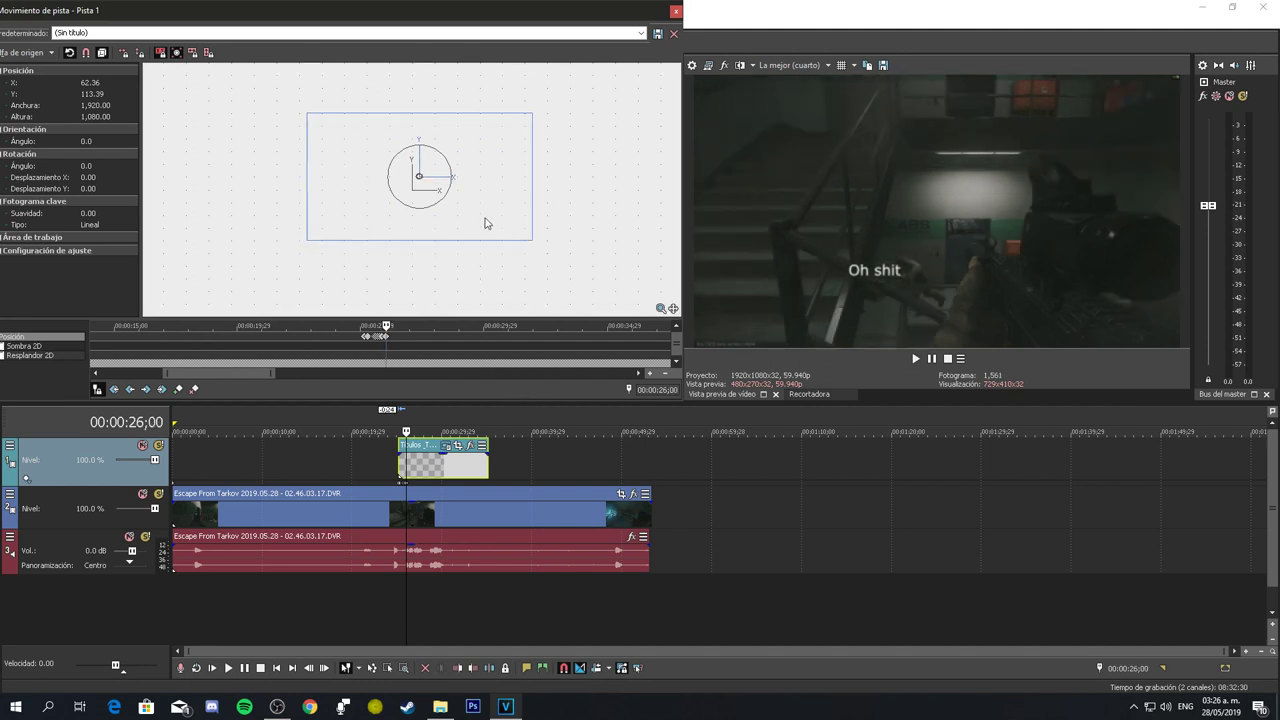
Keyframe the title's position at 00:00:26;05 (about X 23, Y 215) and at 00:00:26;14 (about X 130, Y 357).
left_click_drag(486, 220, 489, 206)
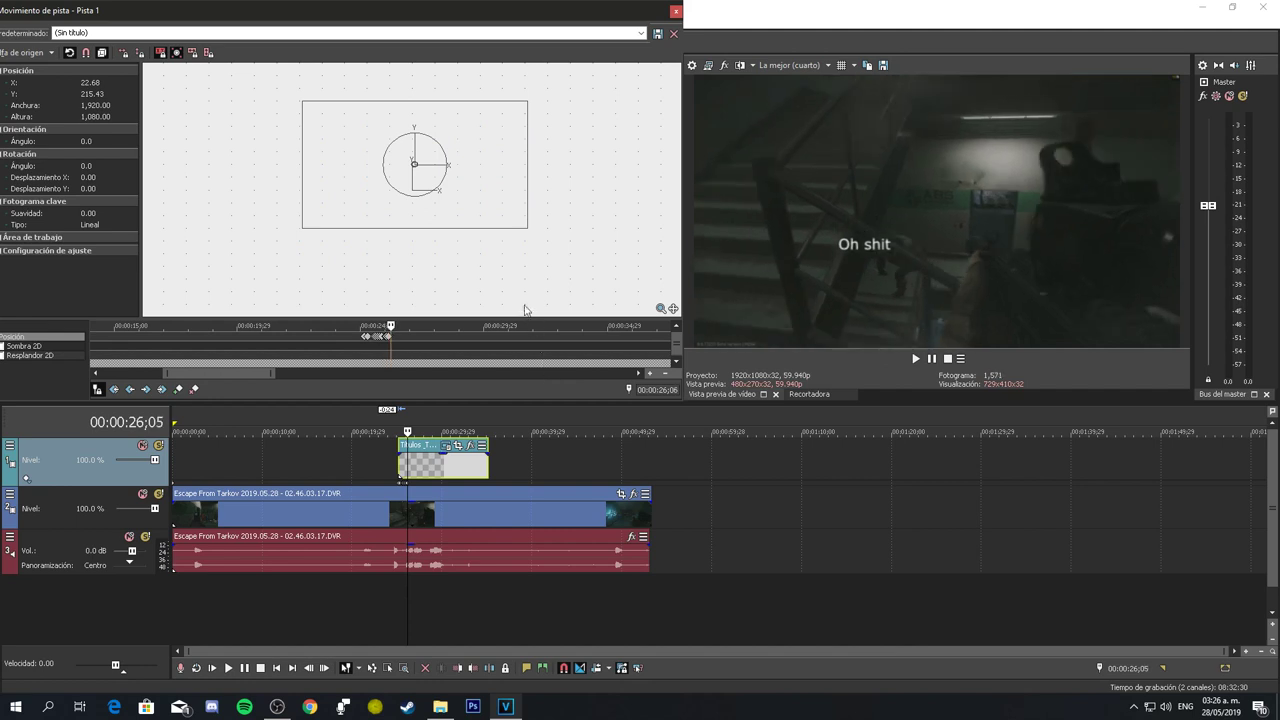
left_click_drag(484, 208, 520, 200)
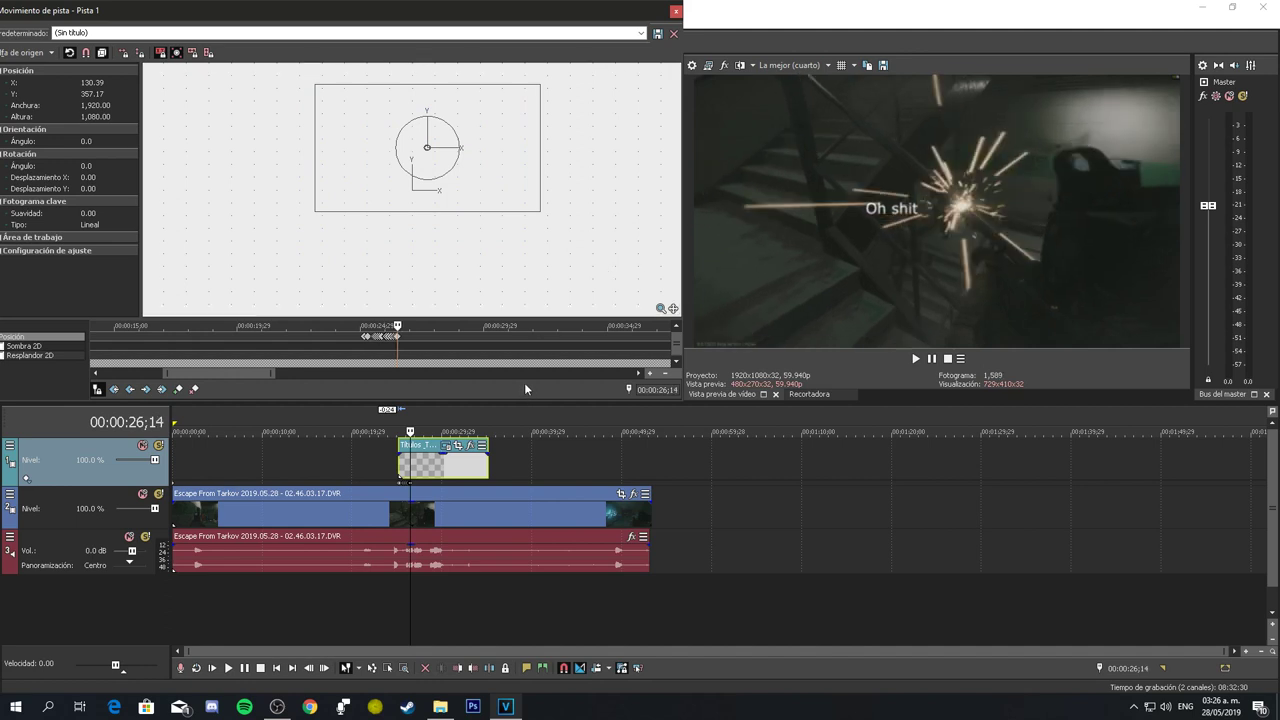
Keyframe the title's position near 00:00:26;20 to about X 108, Y 79.
left_click_drag(513, 191, 511, 231)
key("alt+Right")
key("alt+Right")
key("alt+Right")
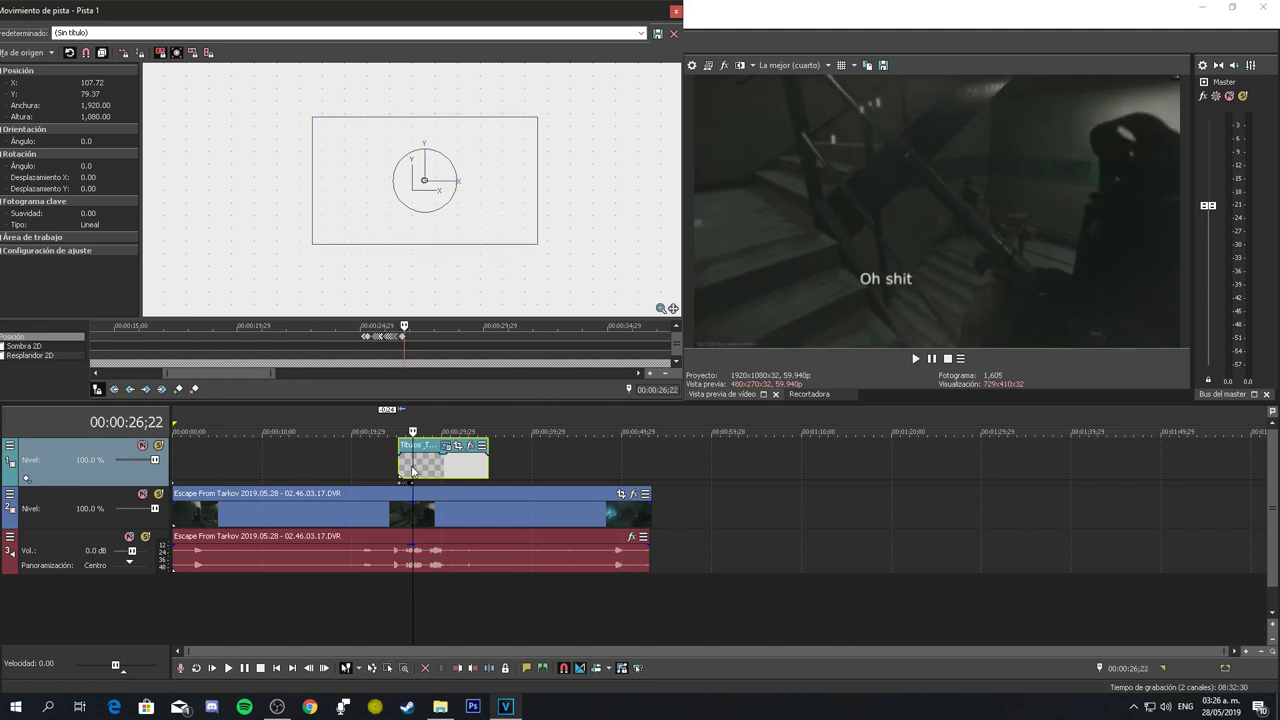
Split the title event at 00:00:26;20, delete the remainder after the split, and close the Track Motion window.
left_click(414, 466)
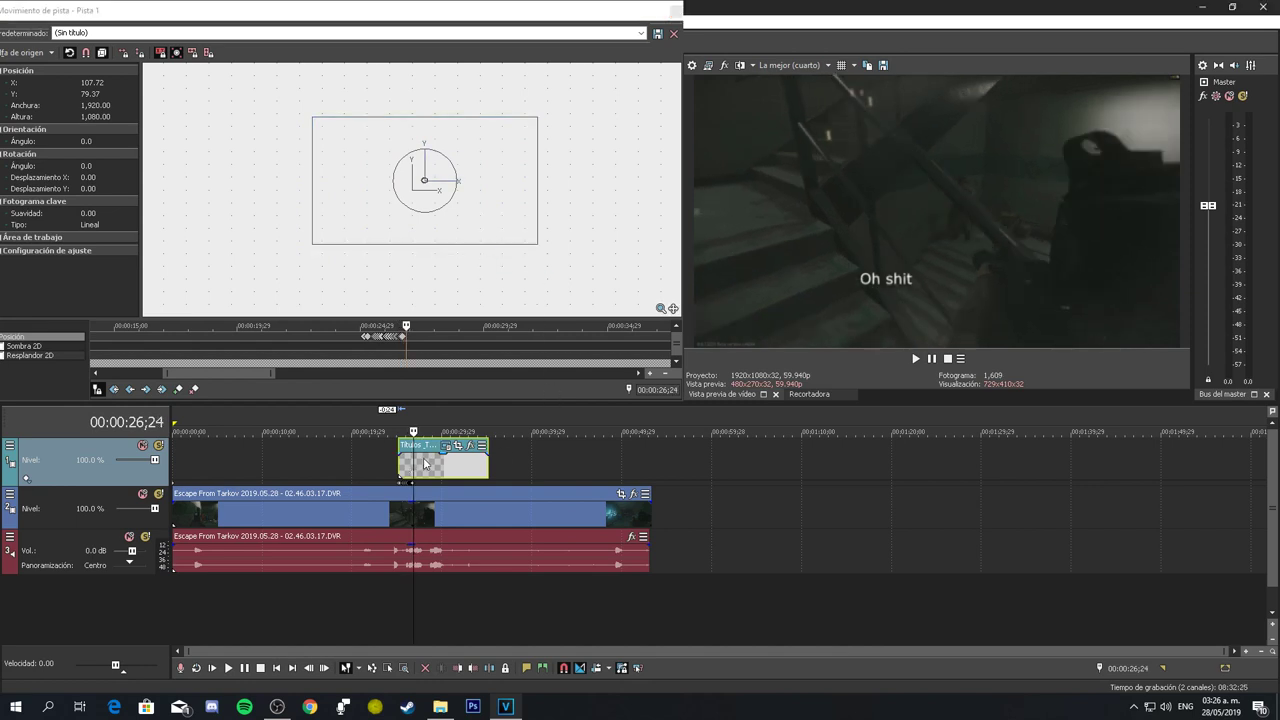
key("Left")
key("s")
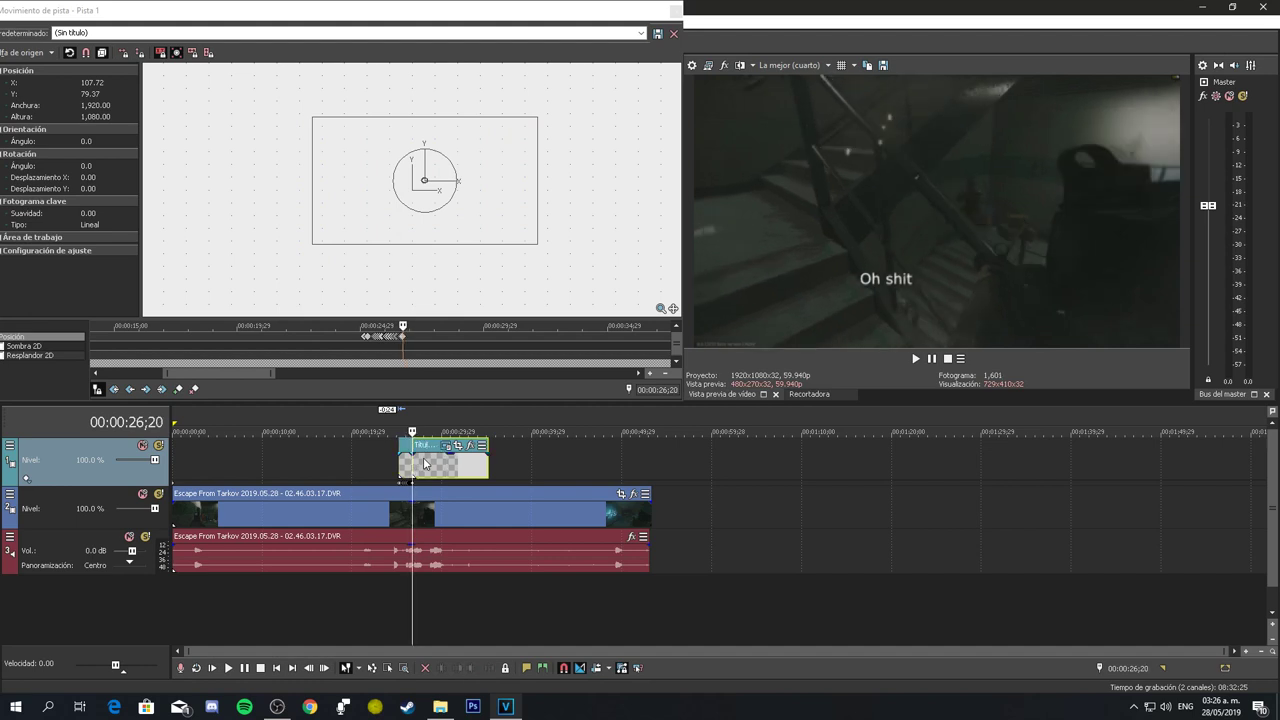
left_click(440, 451)
key("Delete")
left_click(673, 33)
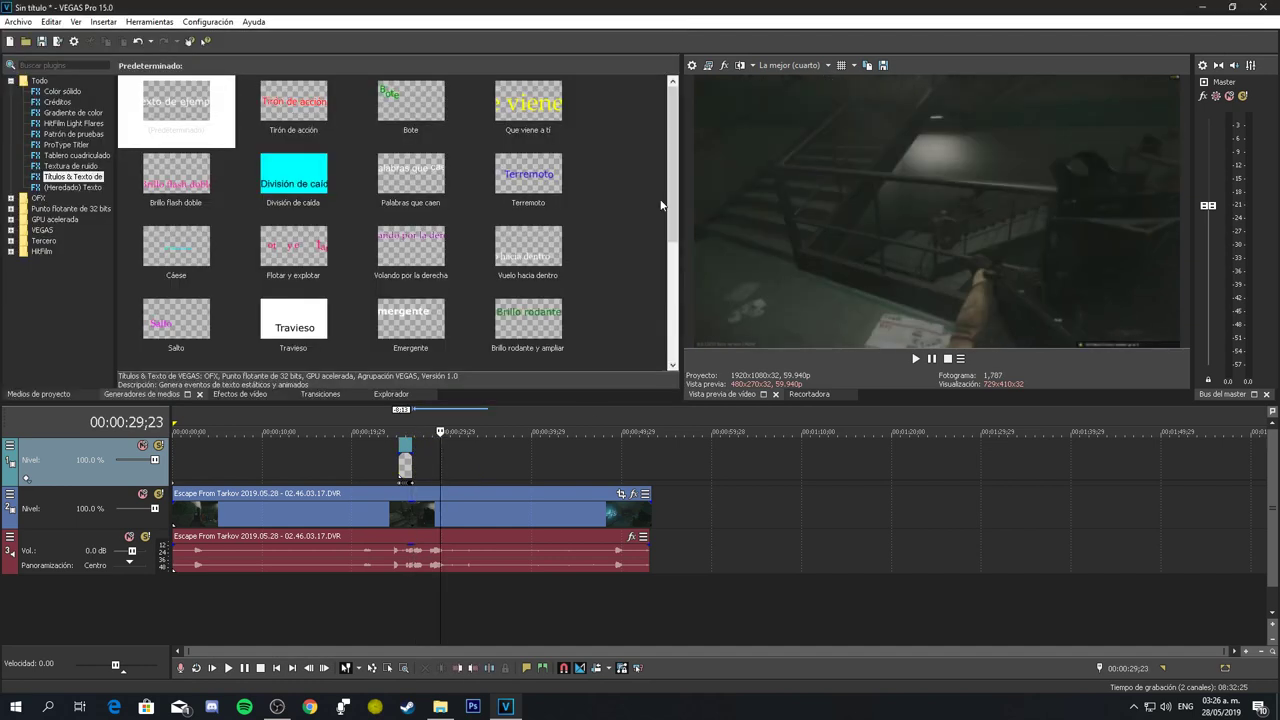
Play back the footage with the animated title from 00:00:24;04 and stop playback around 00:00:31;12.
left_click(389, 469)
scroll(450, 489, "up", 5)
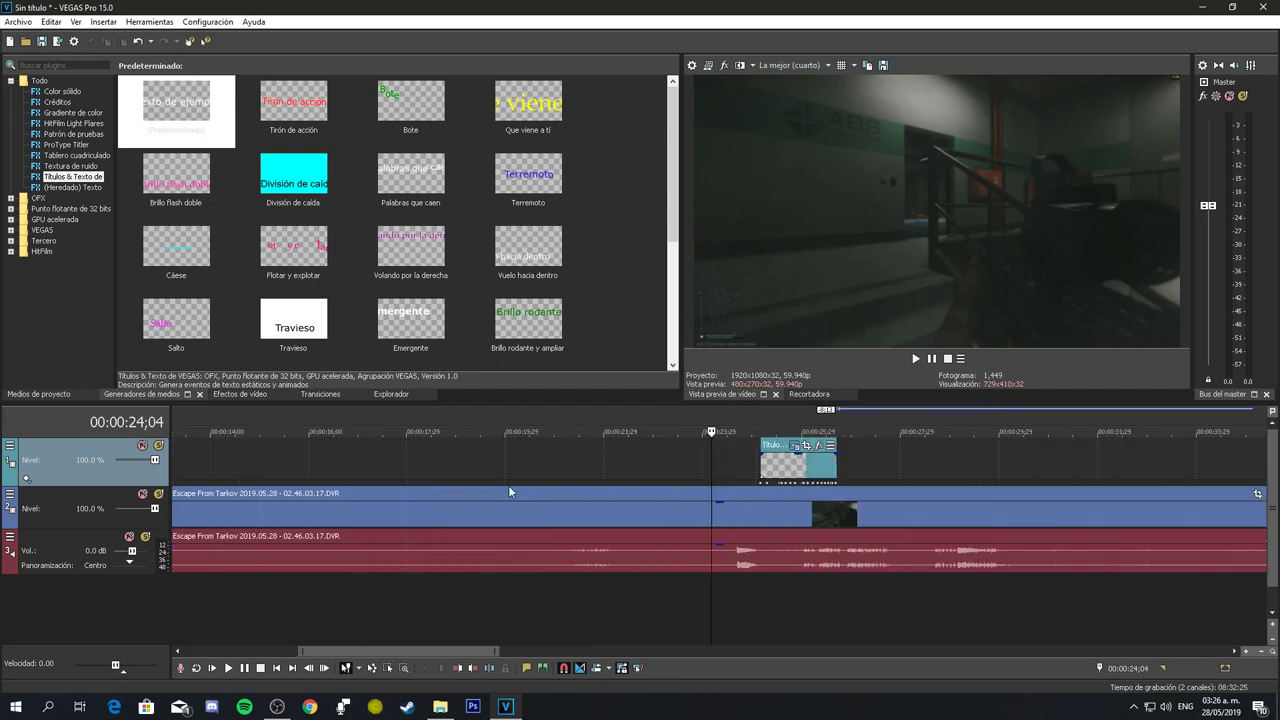
scroll(812, 484, "down", 6)
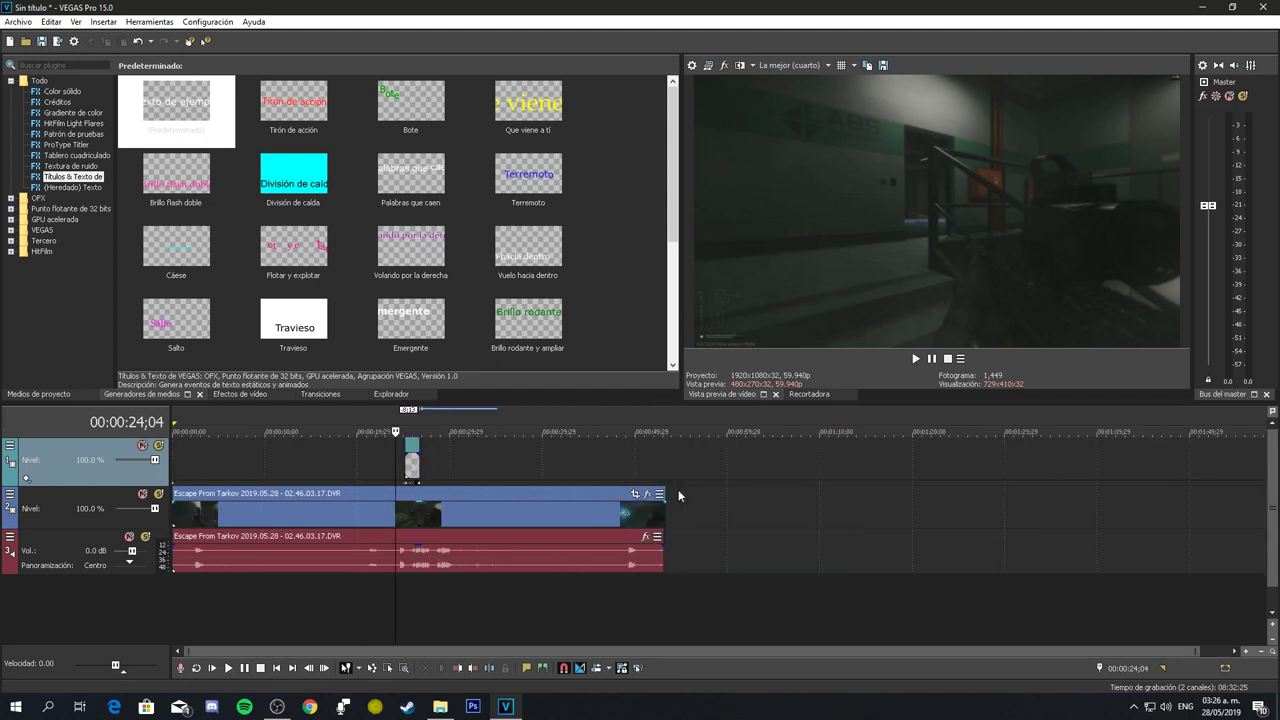
key("space")
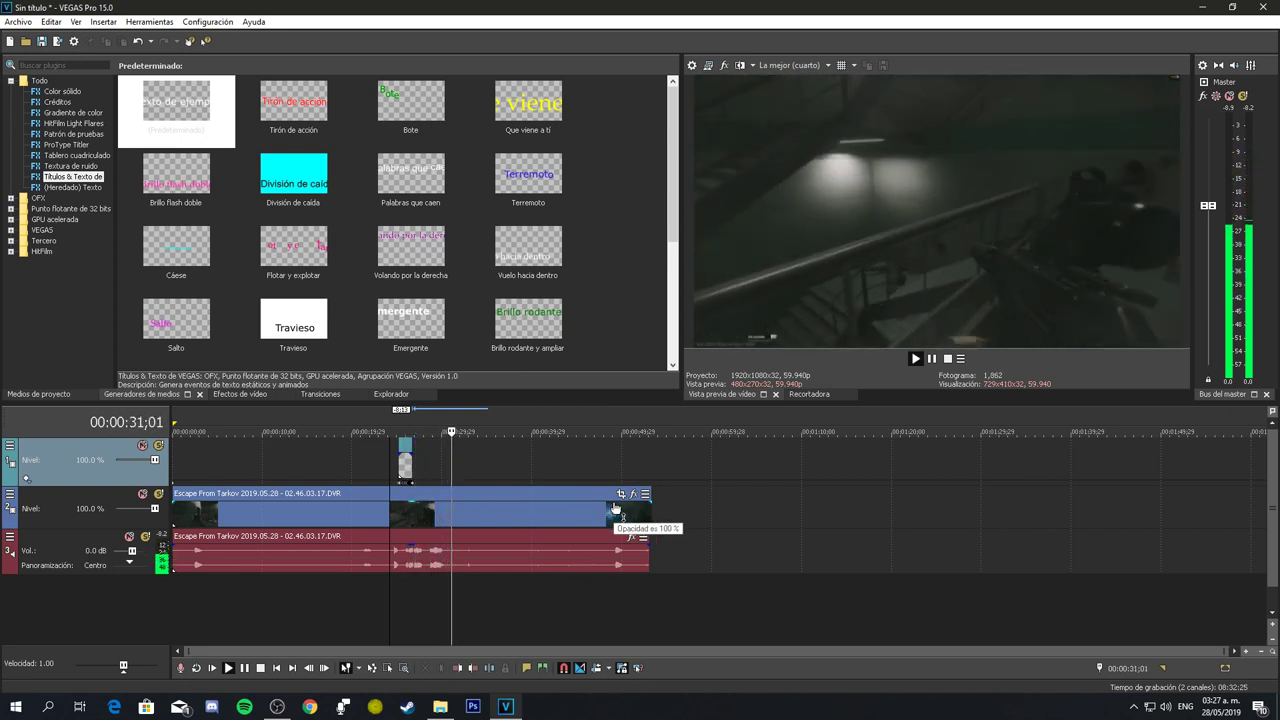
left_click(455, 519)
key("space")
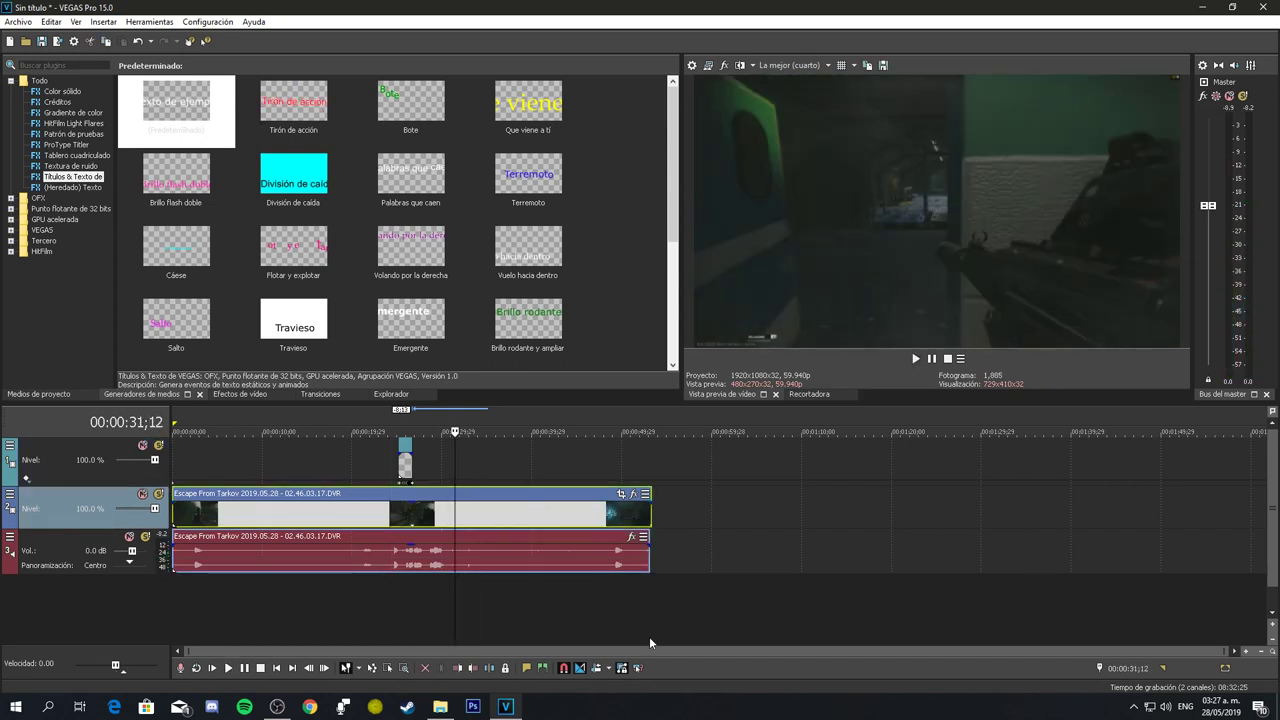
Switch to File Explorer to look over the recordings in the Escape From Tarkov folder, and return to VEGAS Pro.
mouse_move(443, 708)
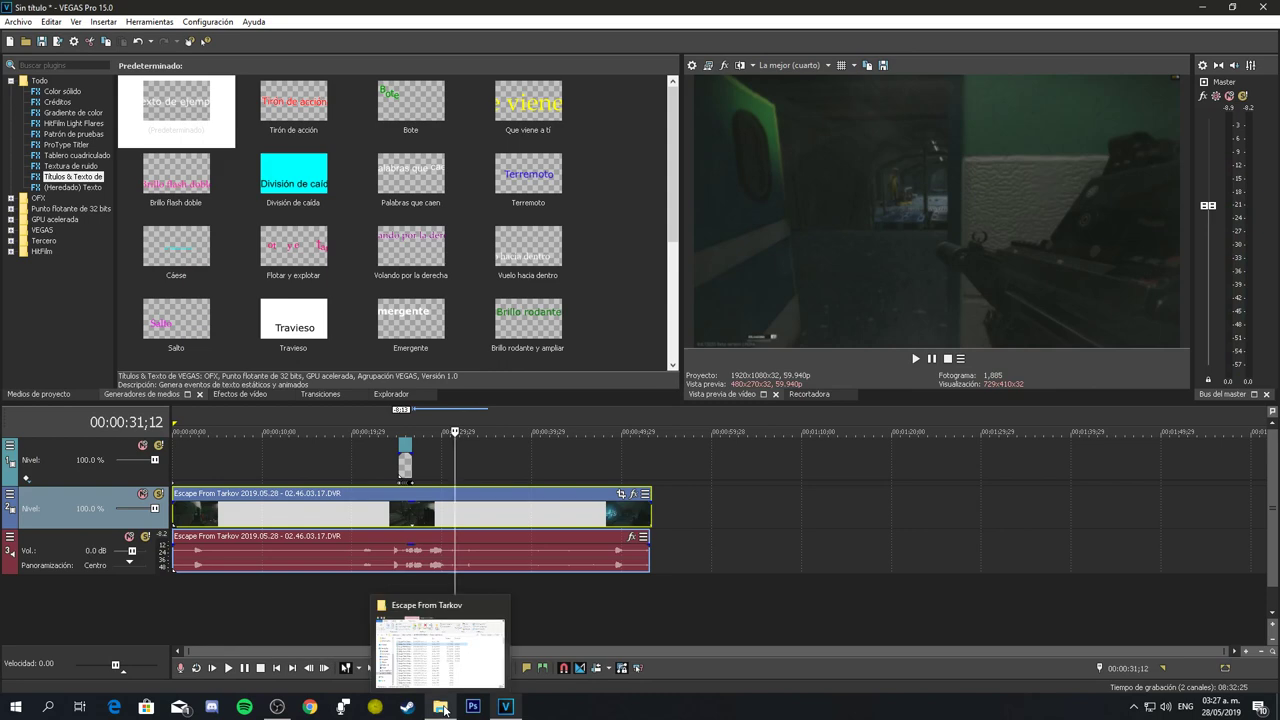
left_click(448, 680)
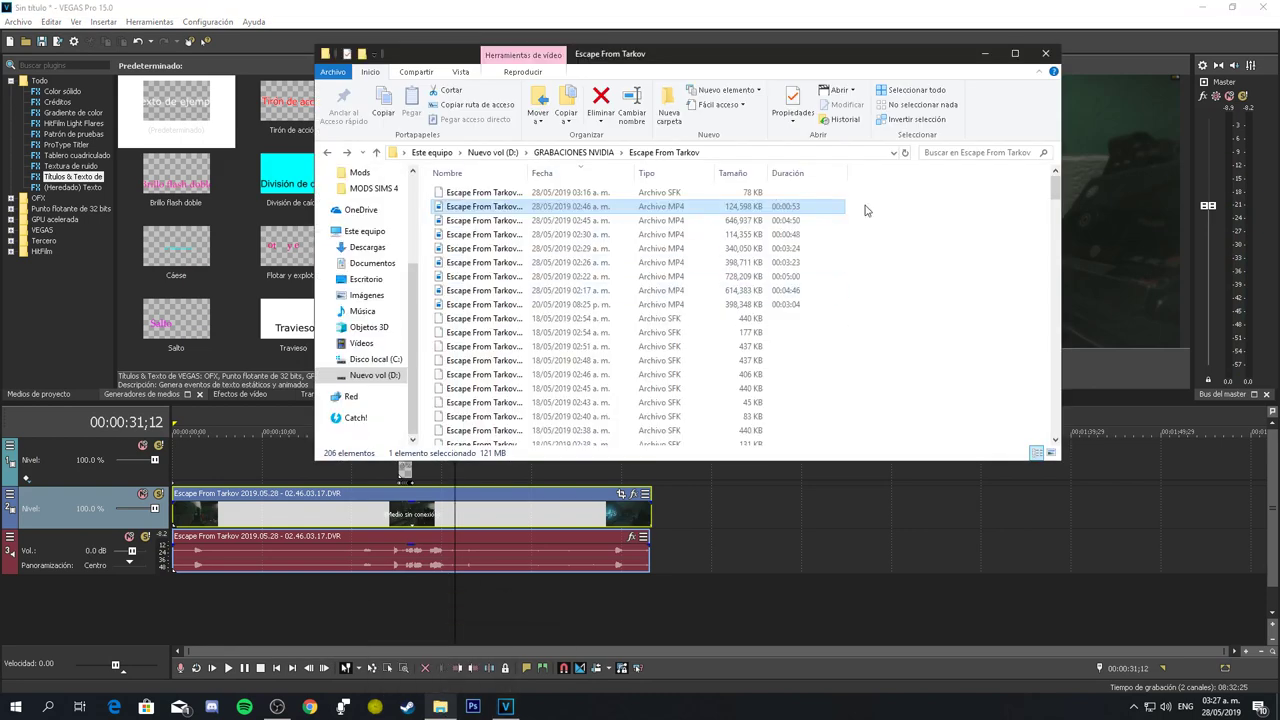
left_click_drag(856, 204, 581, 333)
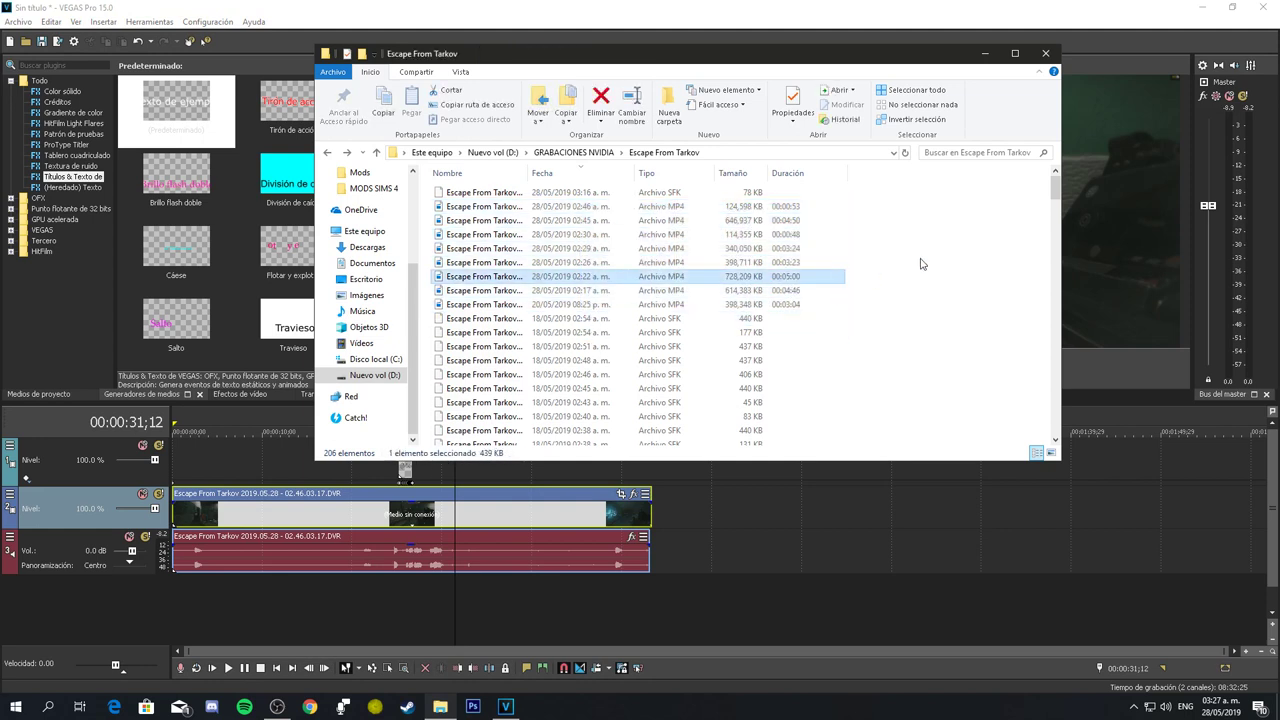
left_click(985, 53)
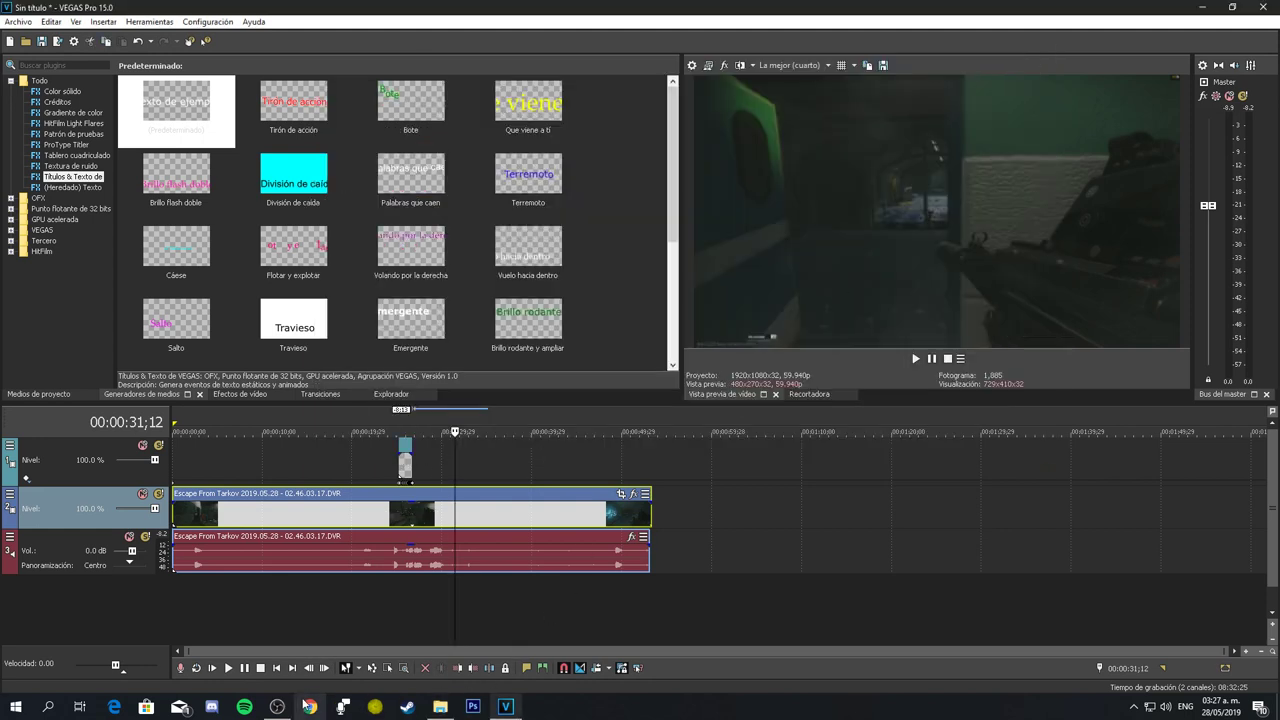